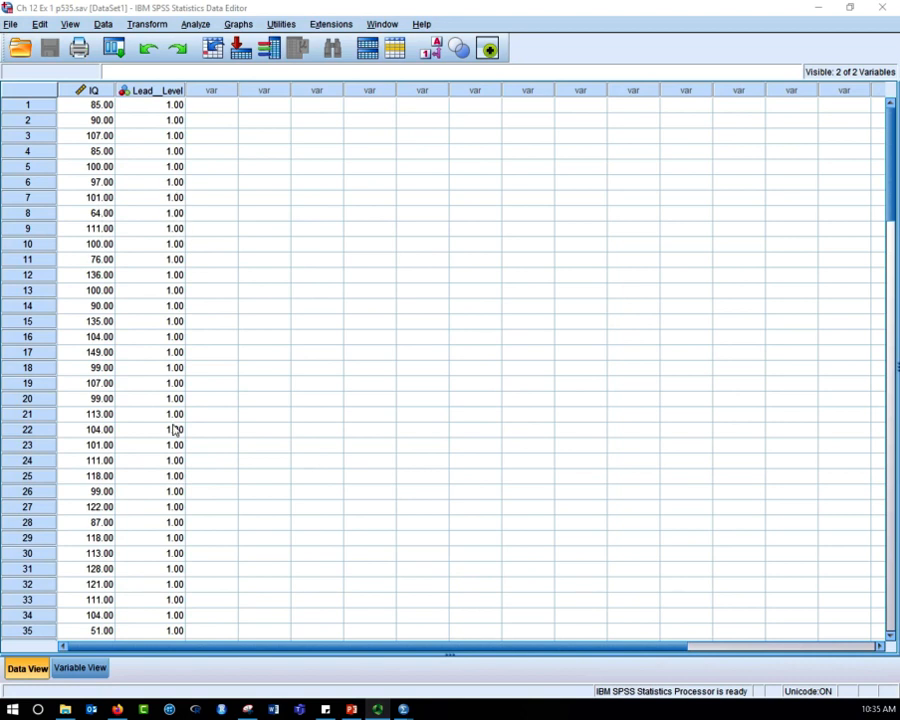
- Review the value labels defined for the Lead__Level variable and close them
click(80, 668)
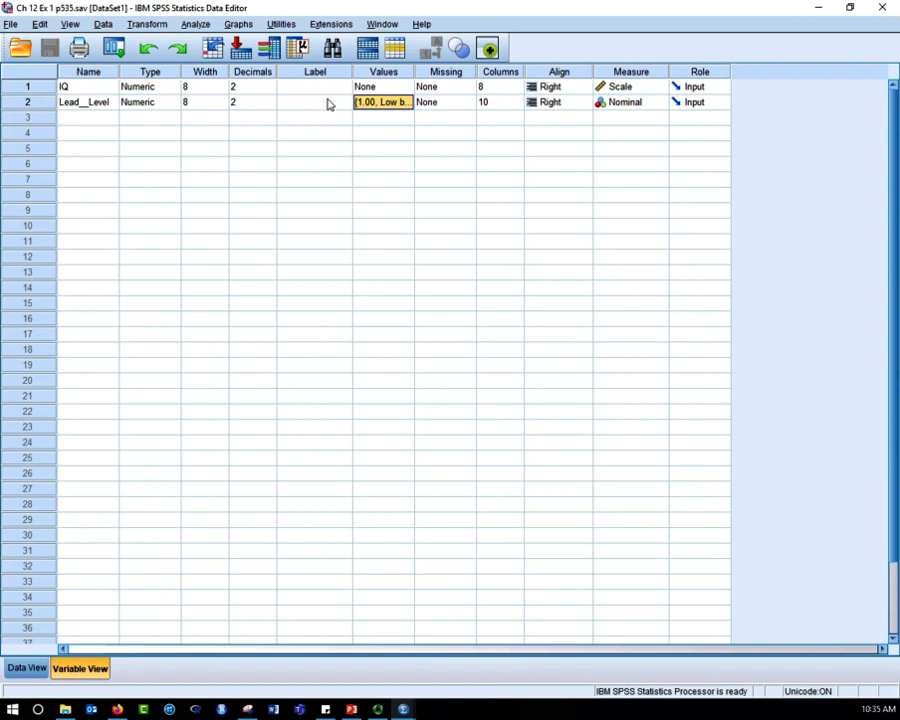
click(400, 102)
click(405, 102)
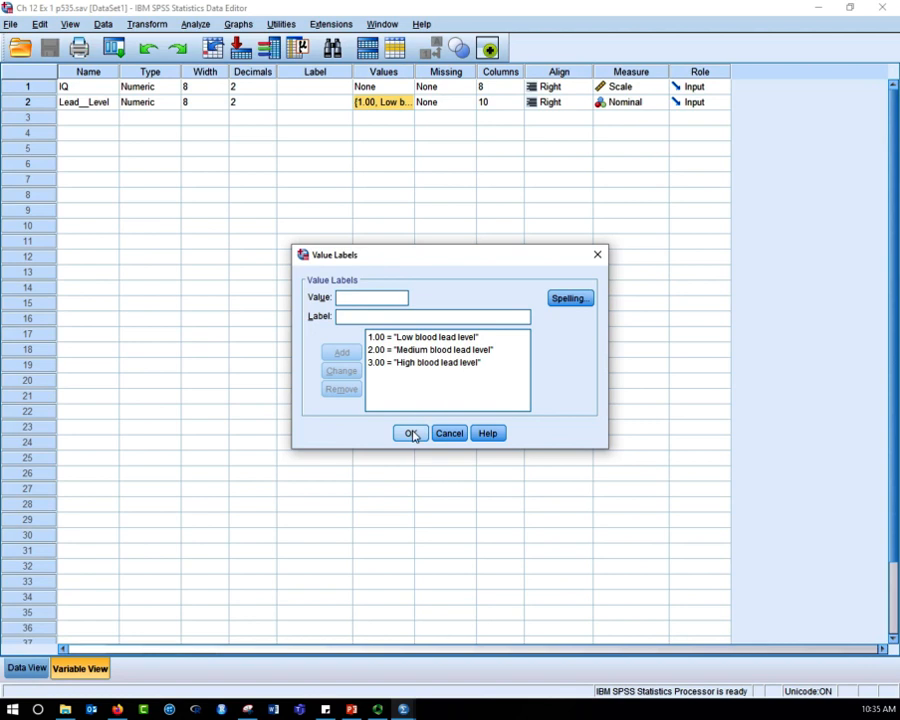
click(410, 433)
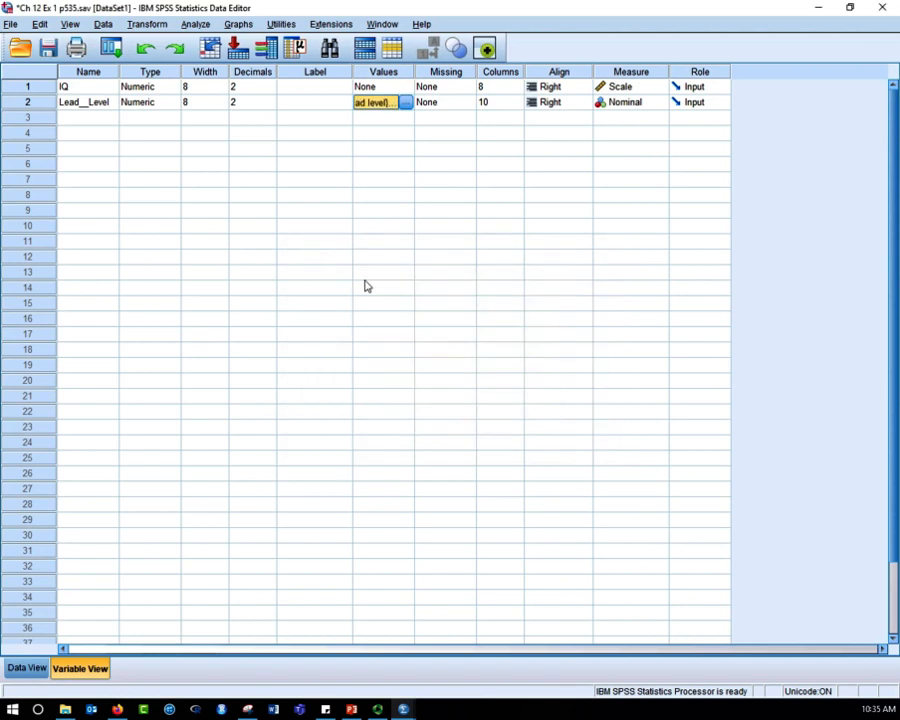
- Set up an Explore analysis with IQ as the dependent variable and Lead__Level as the factor
click(197, 24)
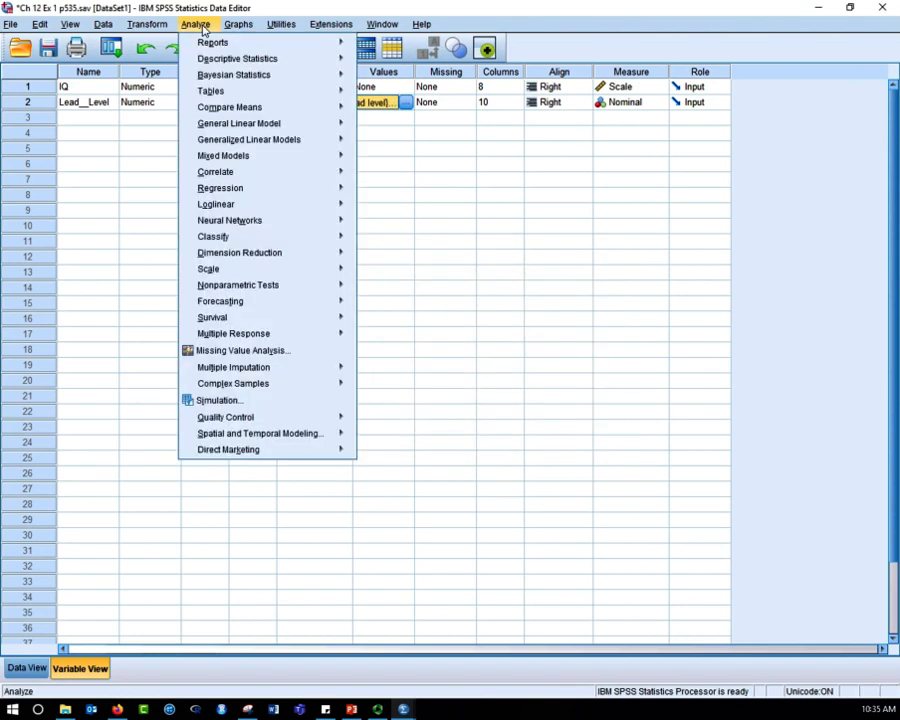
click(162, 197)
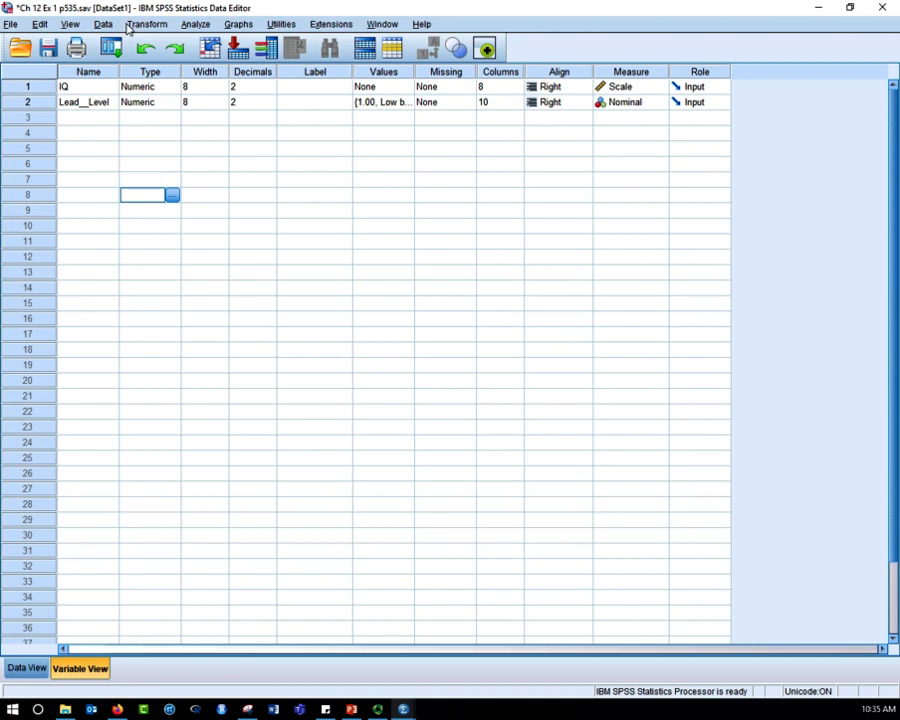
click(195, 24)
mouse_move(201, 63)
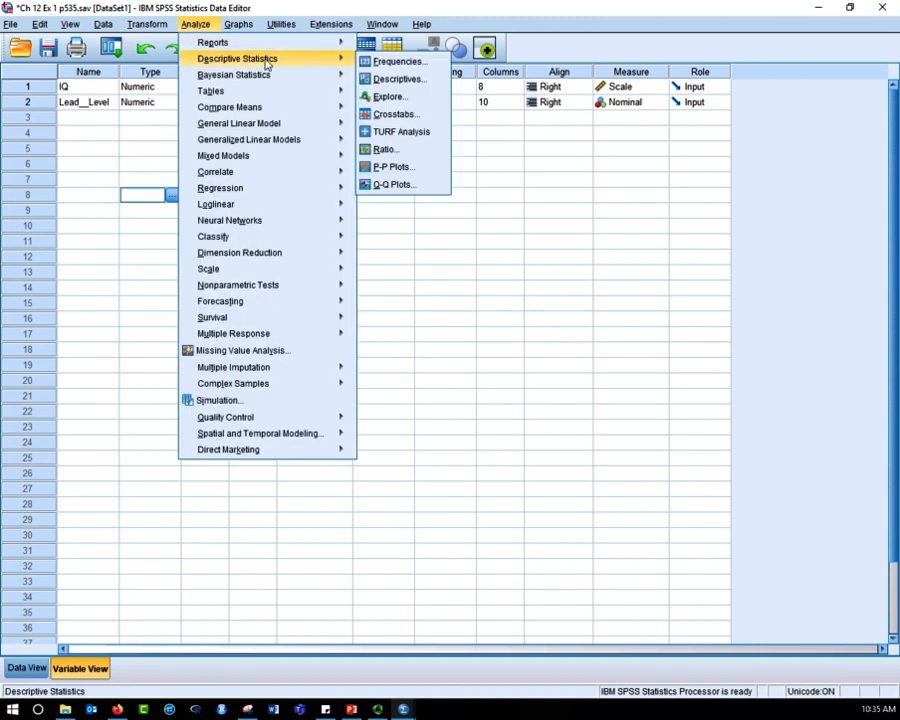
click(380, 98)
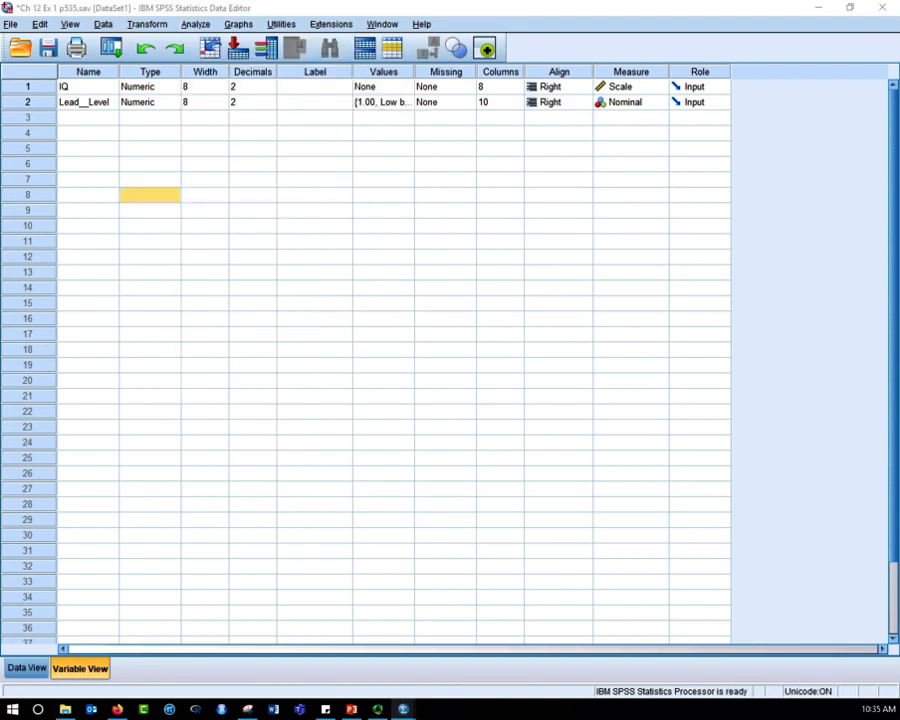
drag(317, 94, 347, 214)
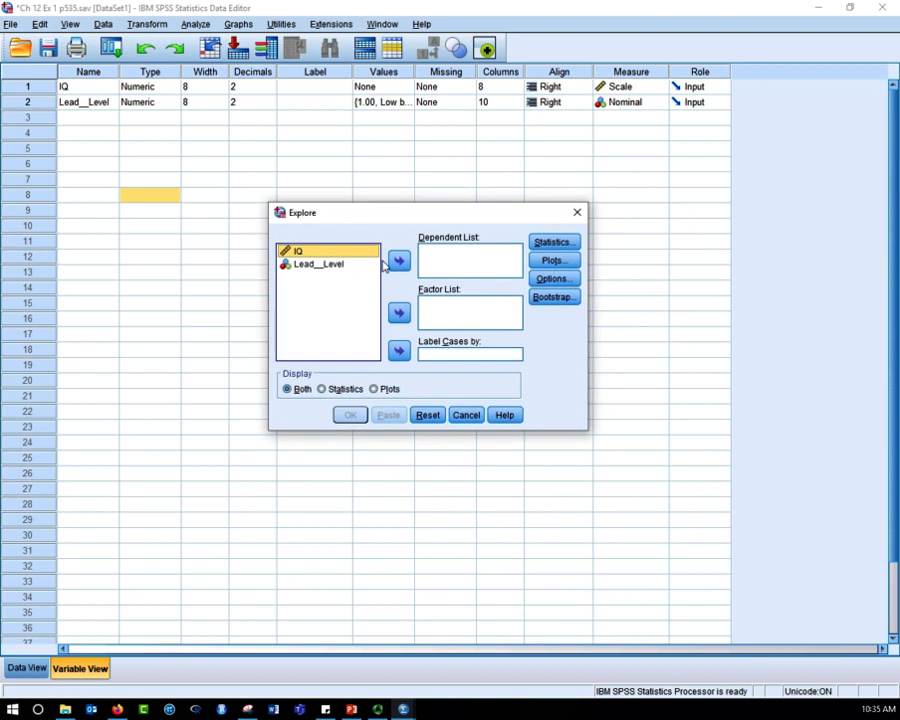
click(399, 262)
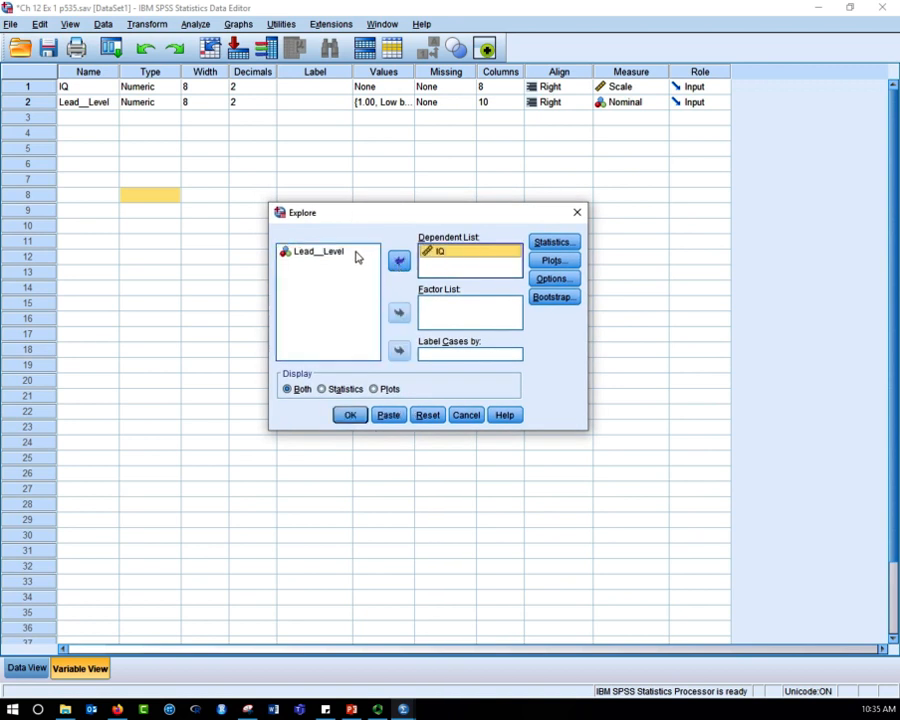
click(355, 257)
click(398, 312)
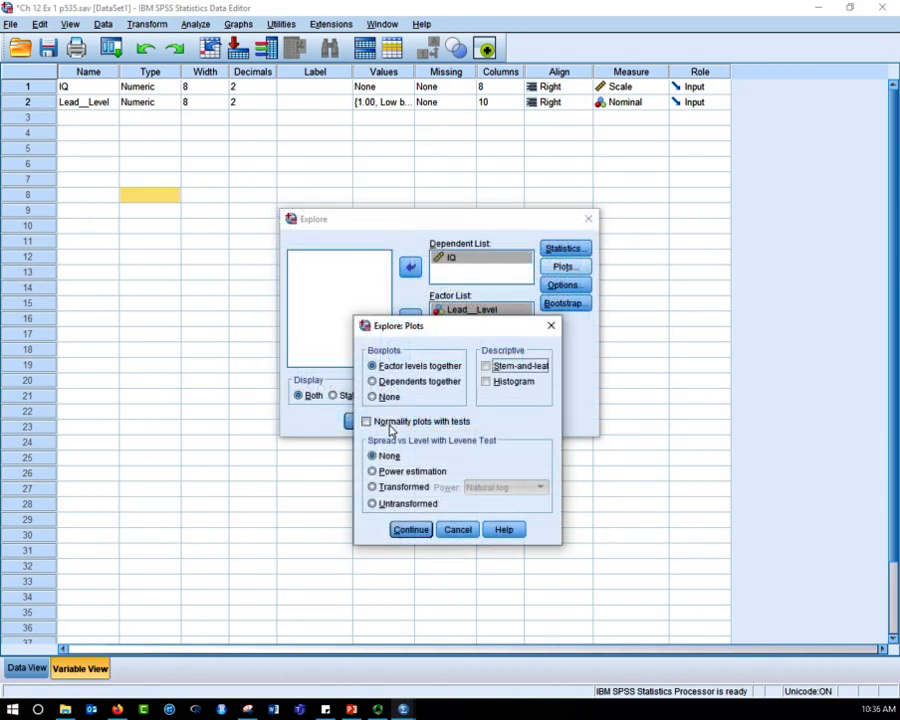
- Include normality plots with tests in the Explore analysis and run it
click(367, 421)
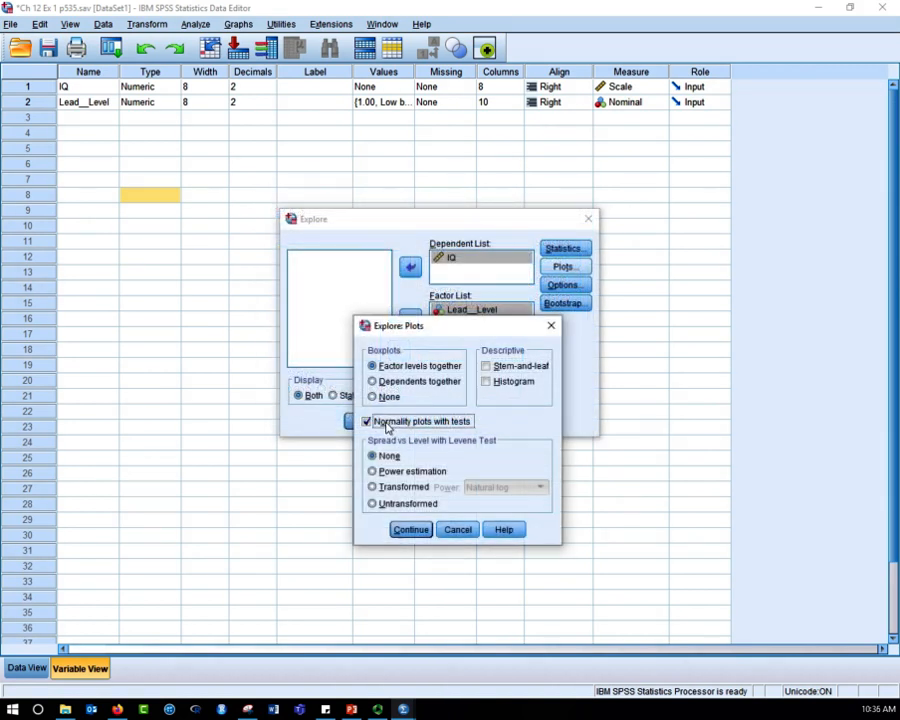
click(409, 530)
click(366, 422)
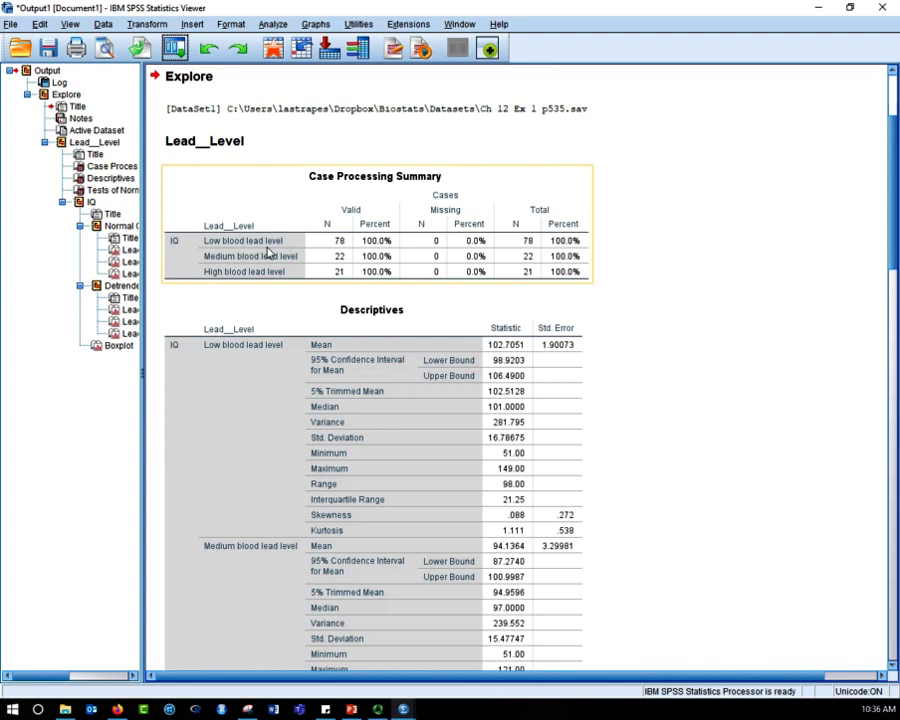
- Examine the Tests of Normality table for IQ across the three blood lead level groups
scroll(678, 363, down, 10)
scroll(678, 363, down, 2)
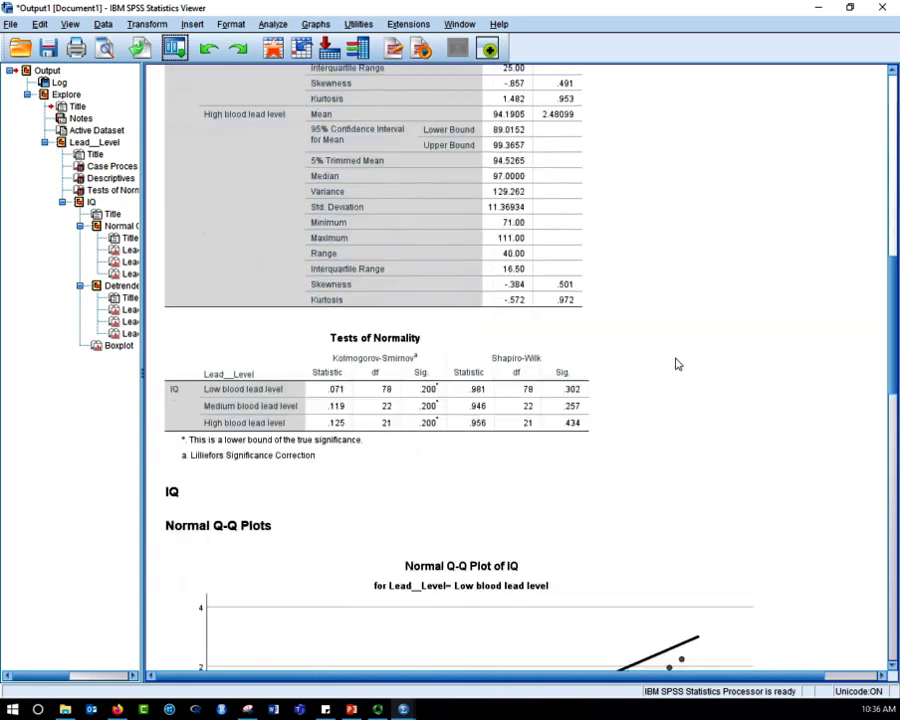
click(374, 330)
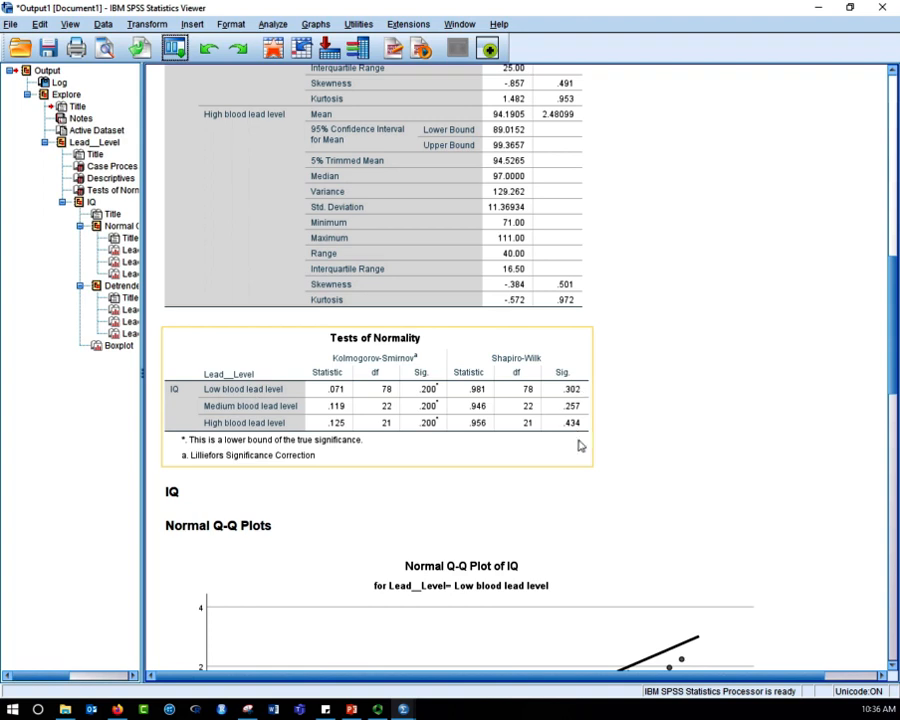
click(636, 410)
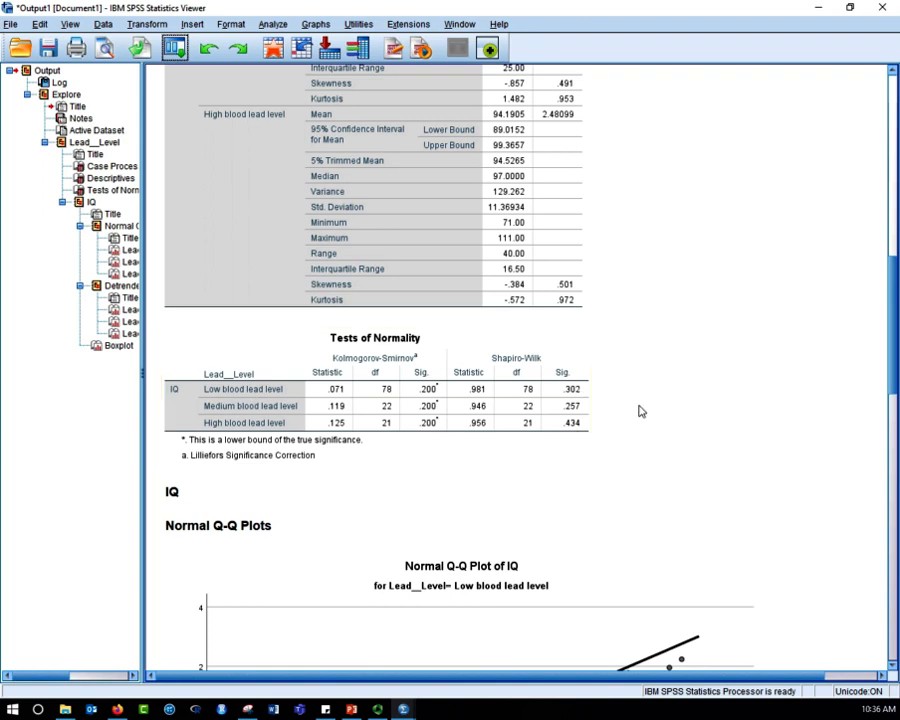
click(323, 183)
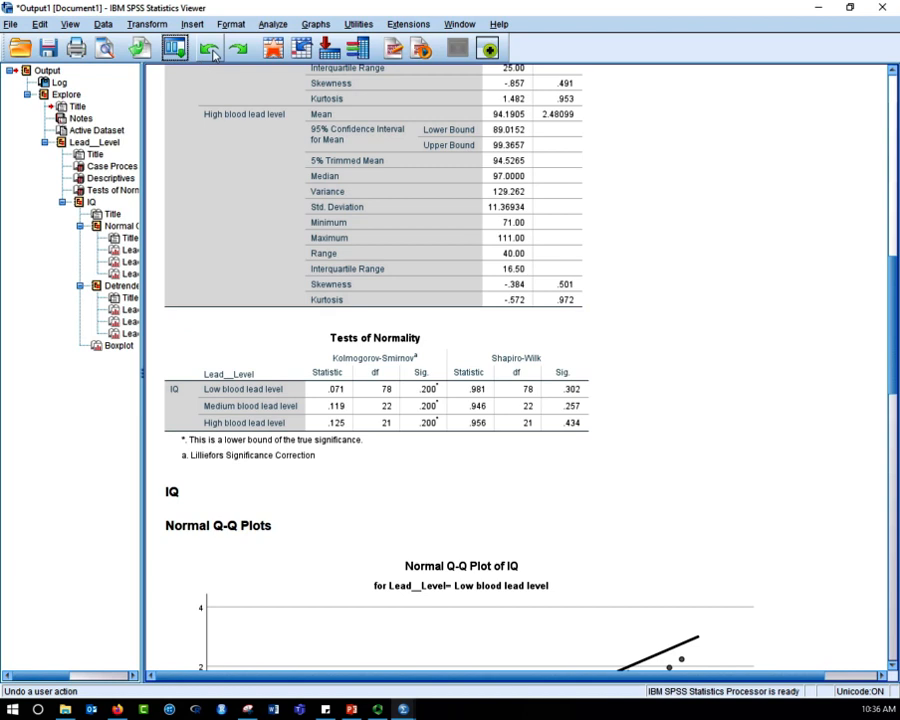
- Set up a One-Way ANOVA with IQ as the dependent variable and Lead__Level as the factor
click(273, 24)
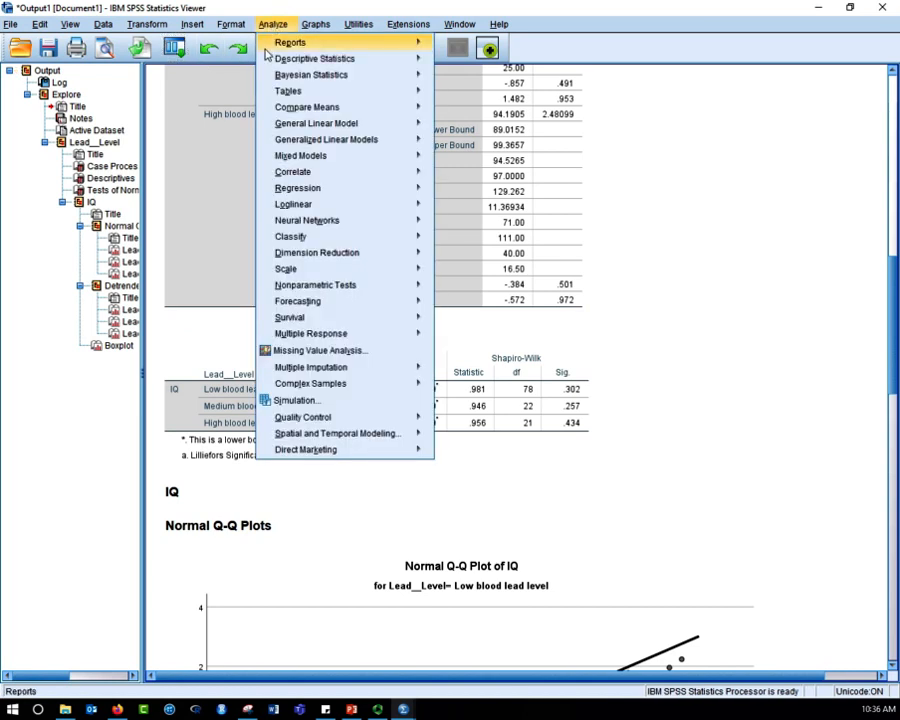
mouse_move(271, 62)
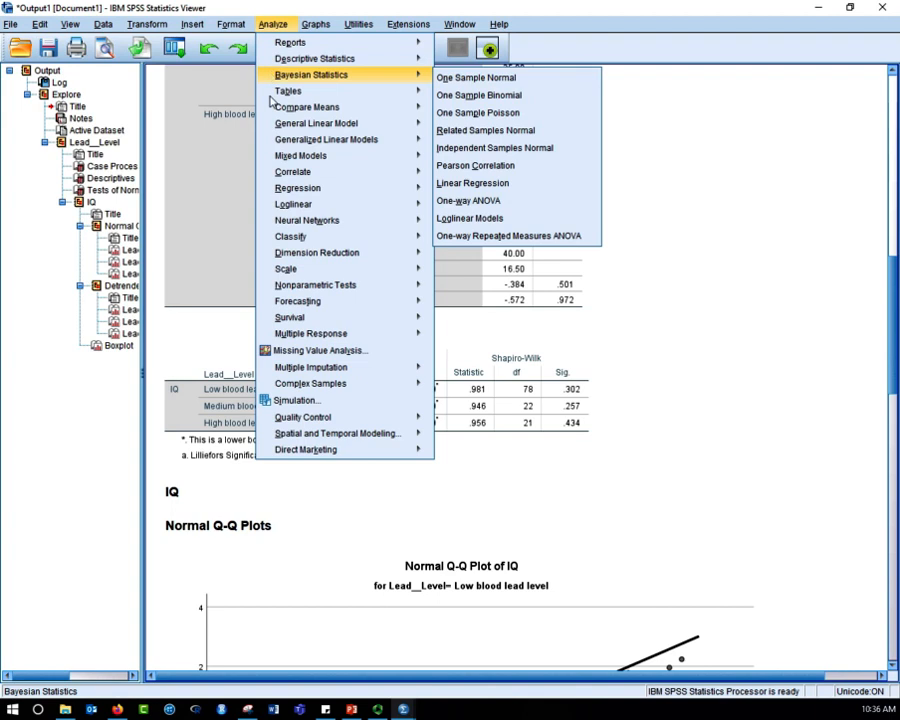
mouse_move(276, 112)
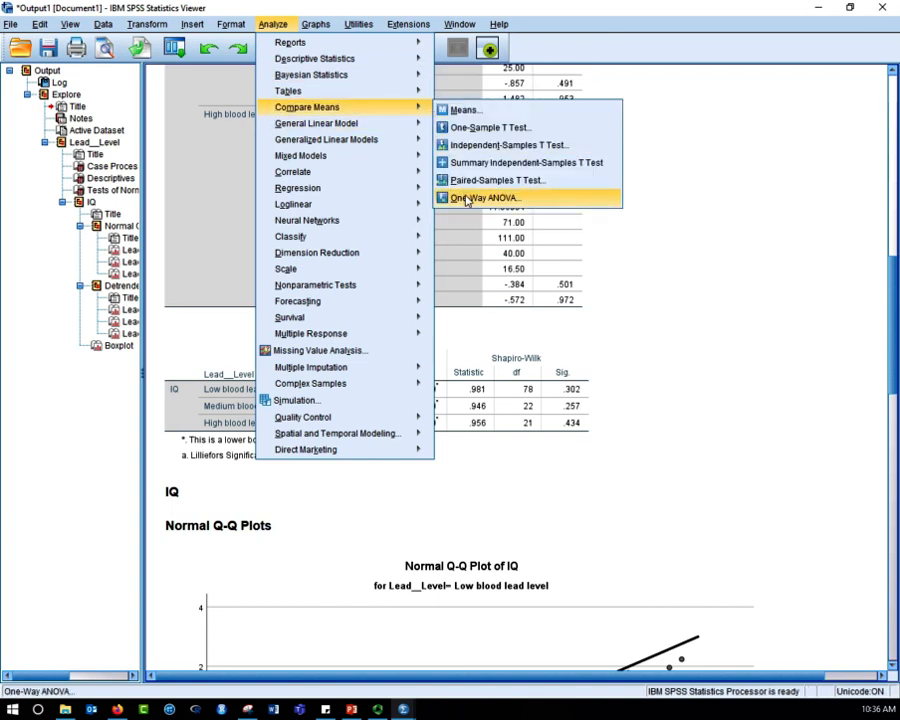
click(466, 199)
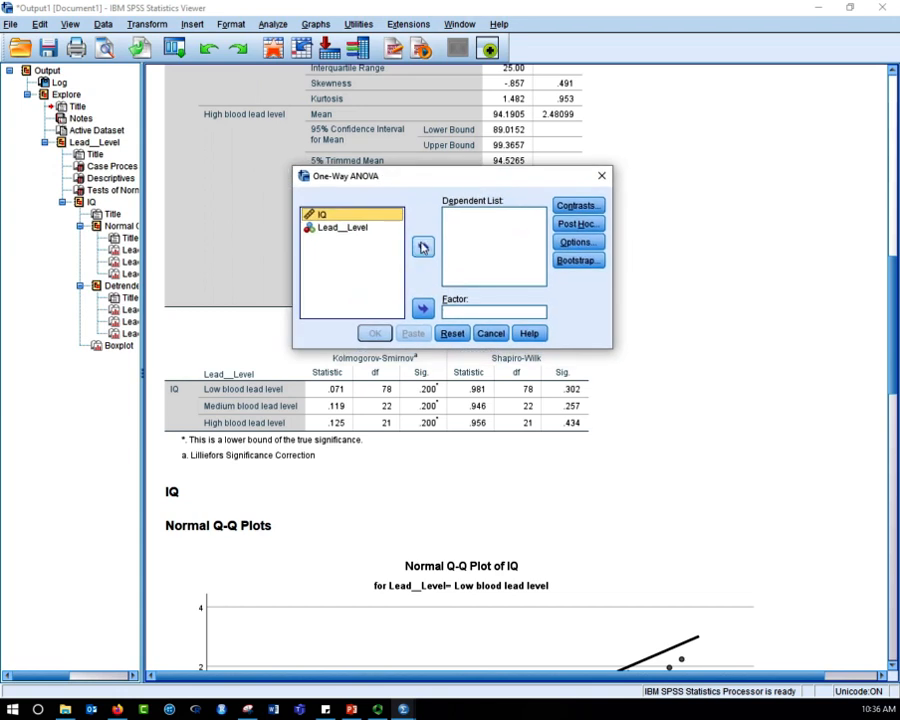
click(422, 246)
click(366, 223)
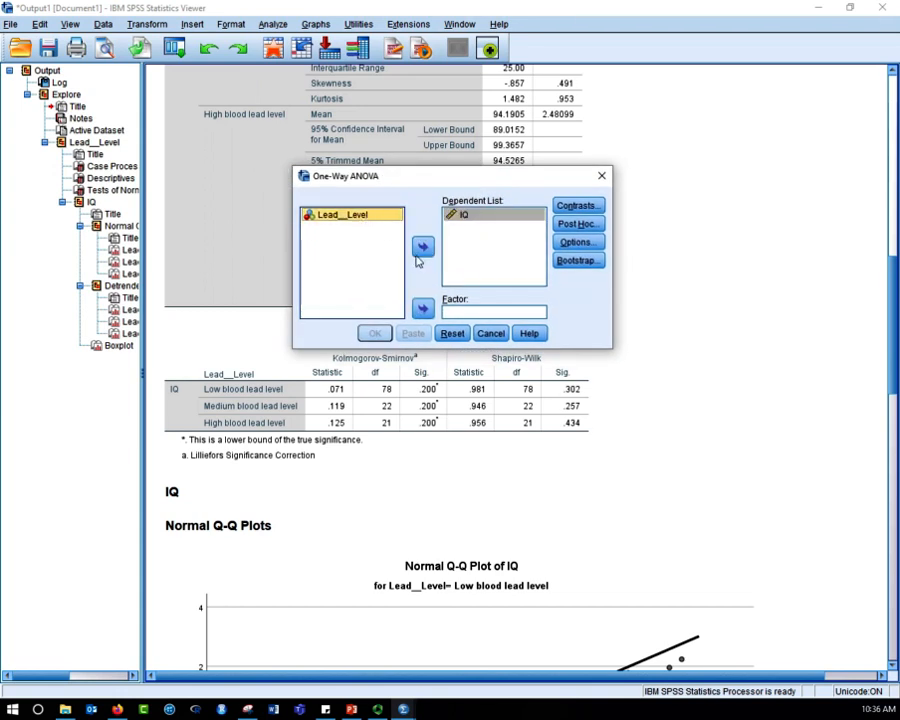
click(422, 308)
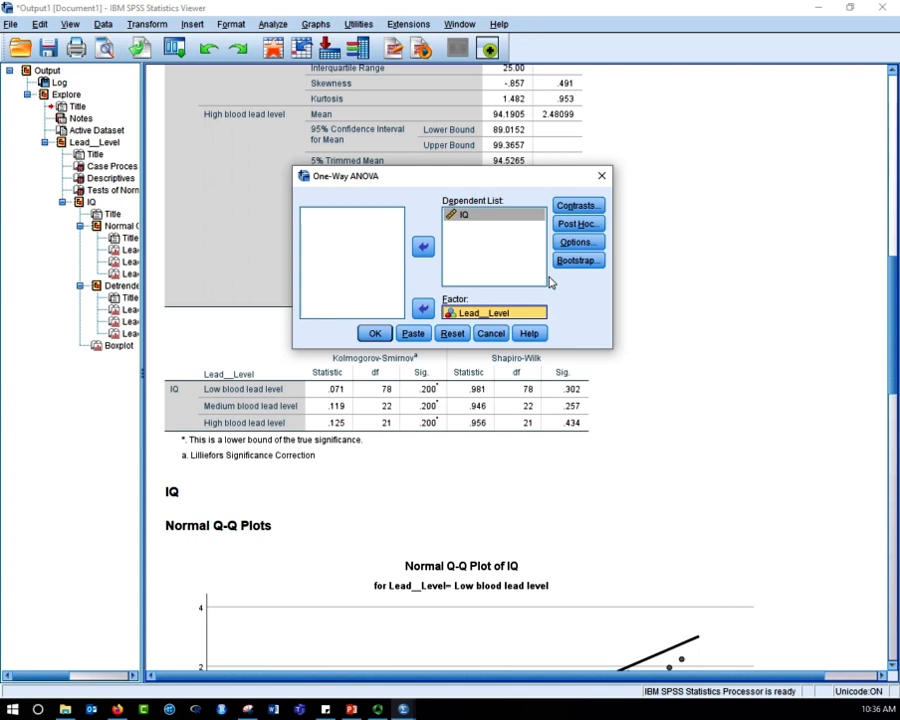
- Add LSD post hoc multiple comparisons to the One-Way ANOVA
click(572, 226)
drag(420, 176, 512, 257)
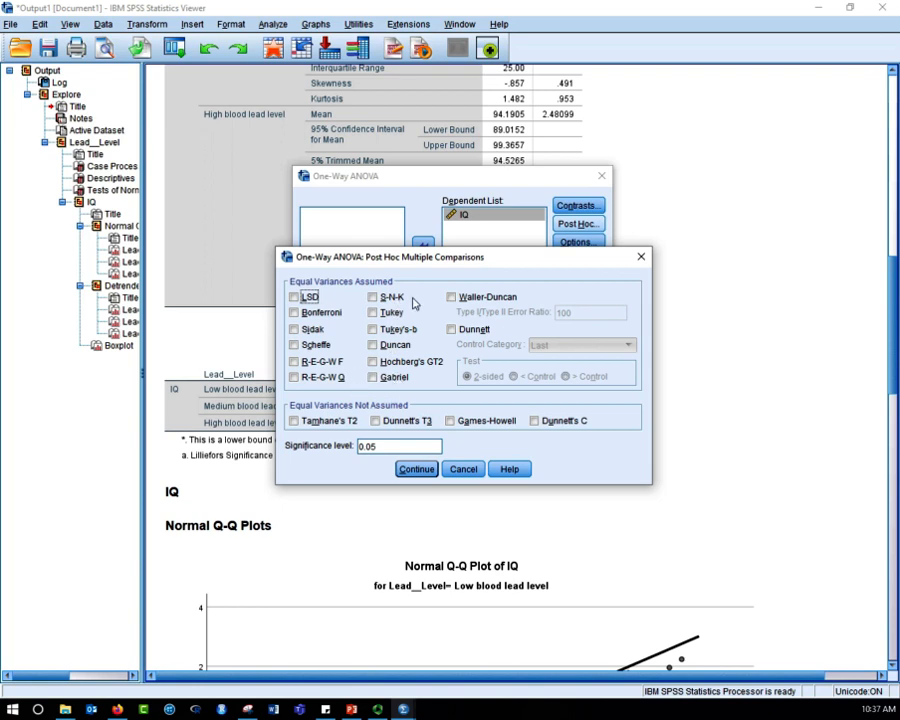
drag(453, 261, 484, 325)
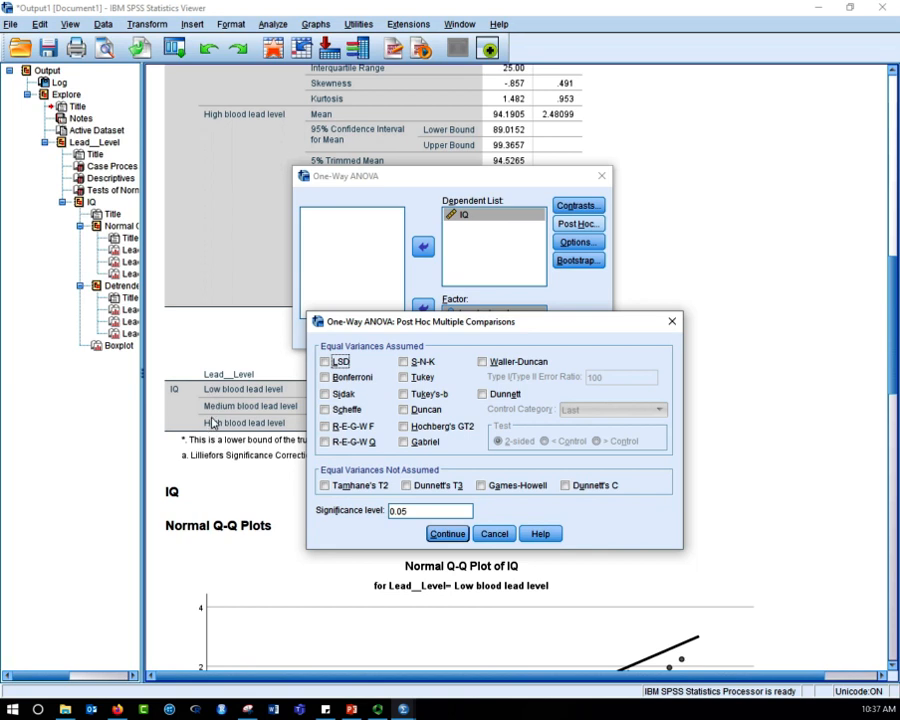
click(341, 362)
click(447, 533)
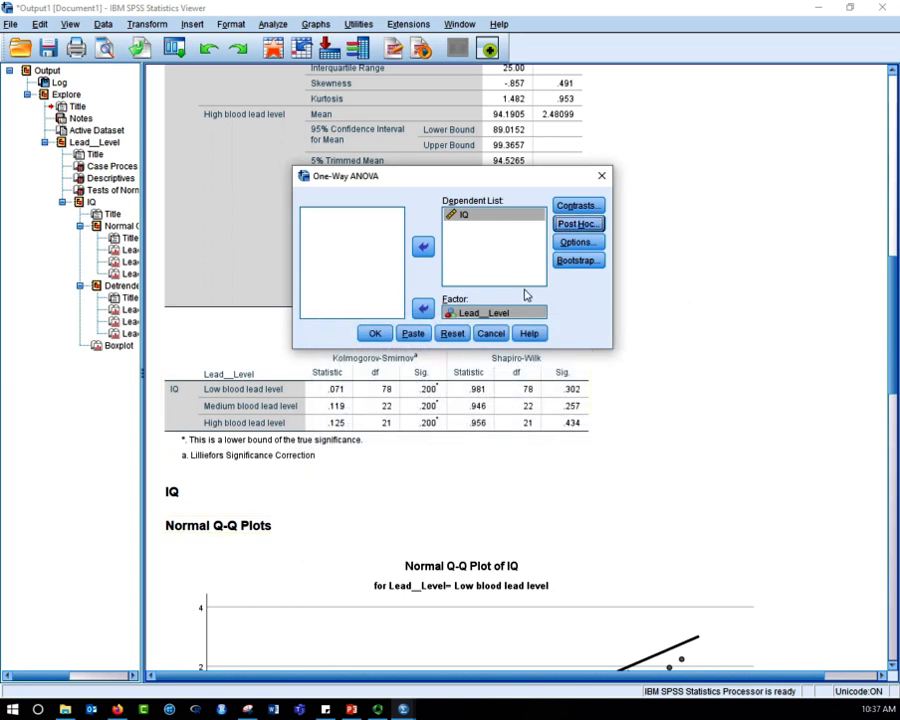
- Include descriptive statistics and the homogeneity of variance test in the One-Way ANOVA and run it
click(595, 245)
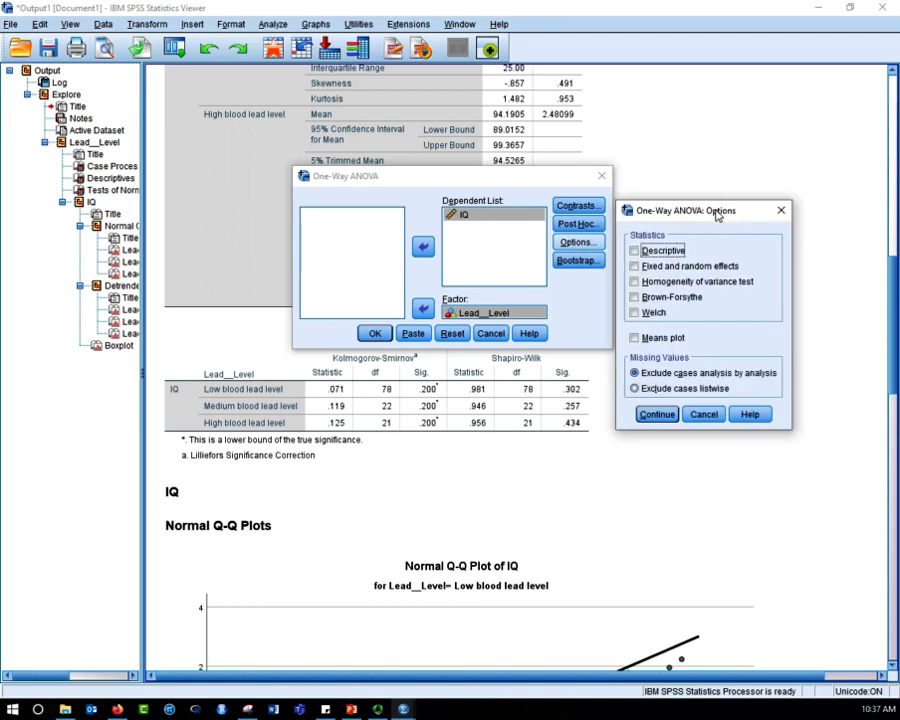
click(440, 273)
click(440, 406)
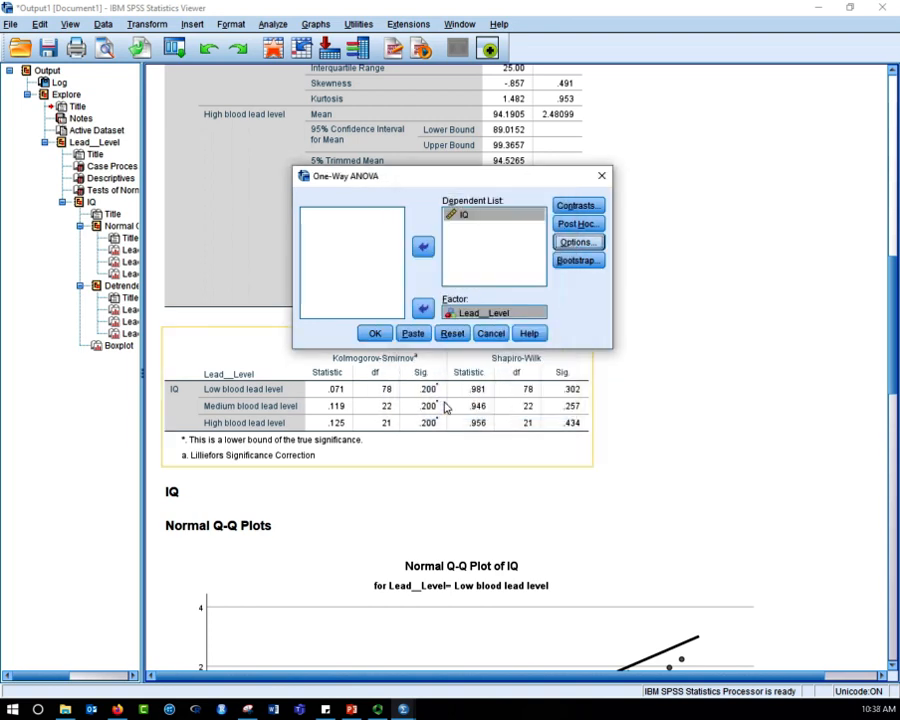
click(374, 333)
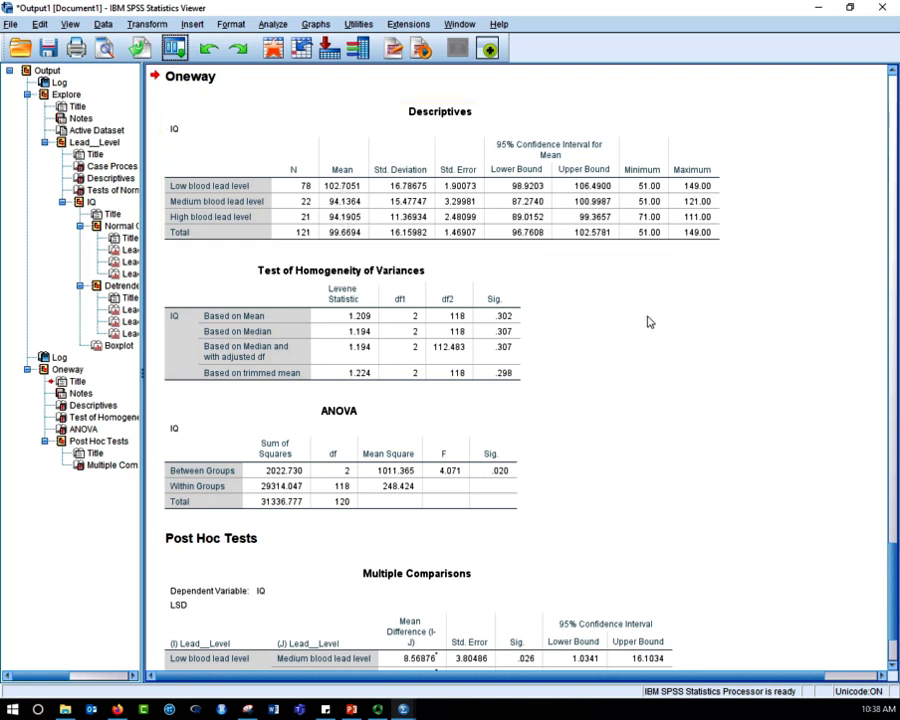
- Examine the Oneway output: group descriptives, homogeneity of variances test, ANOVA significance and the LSD multiple comparisons
scroll(648, 321, down, 3)
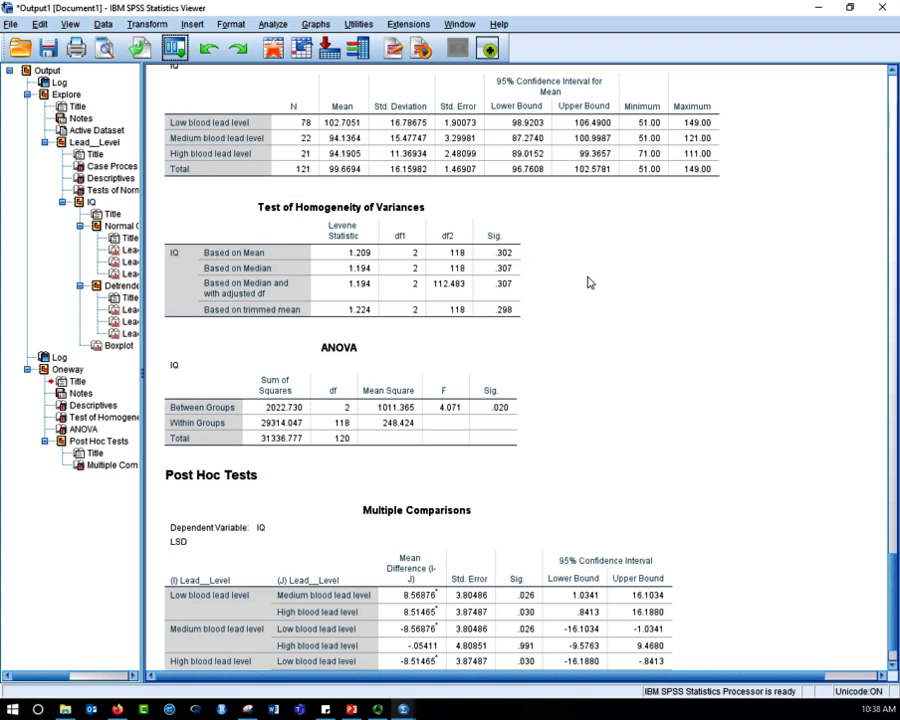
scroll(643, 307, down, 1)
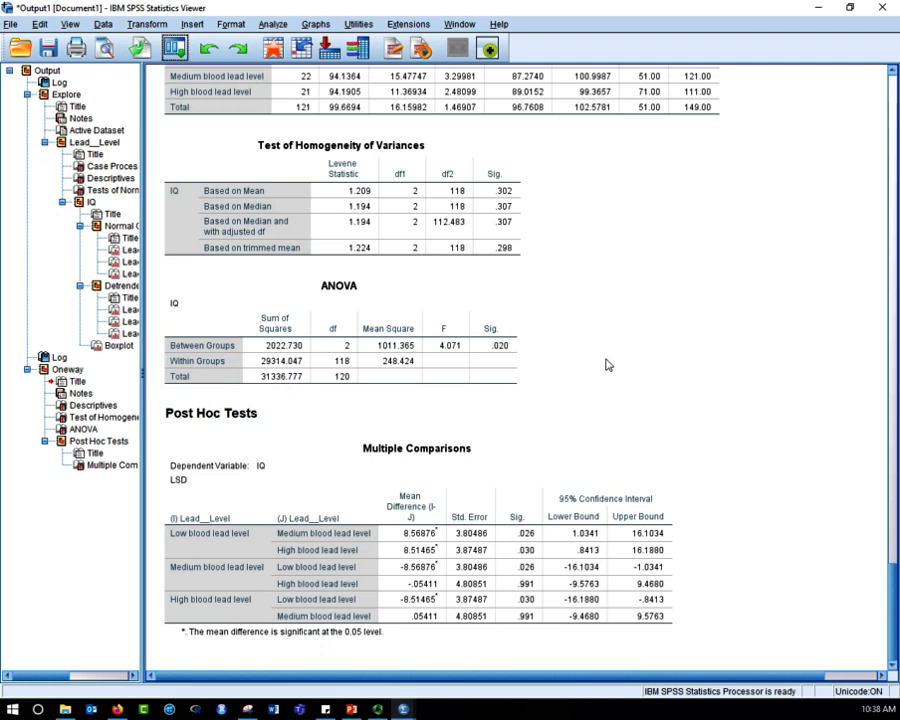
click(519, 356)
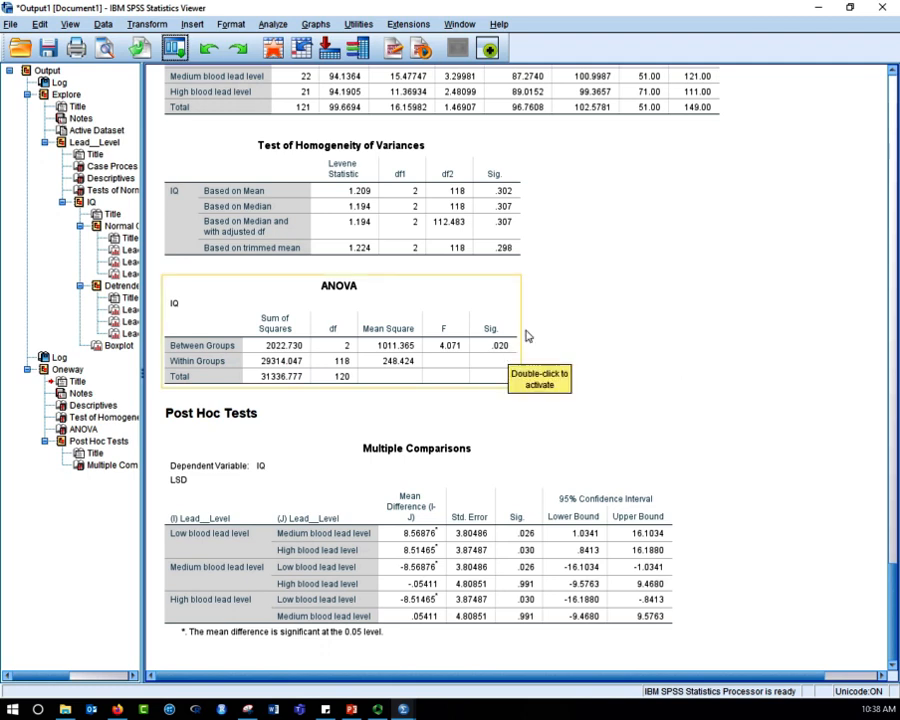
click(625, 336)
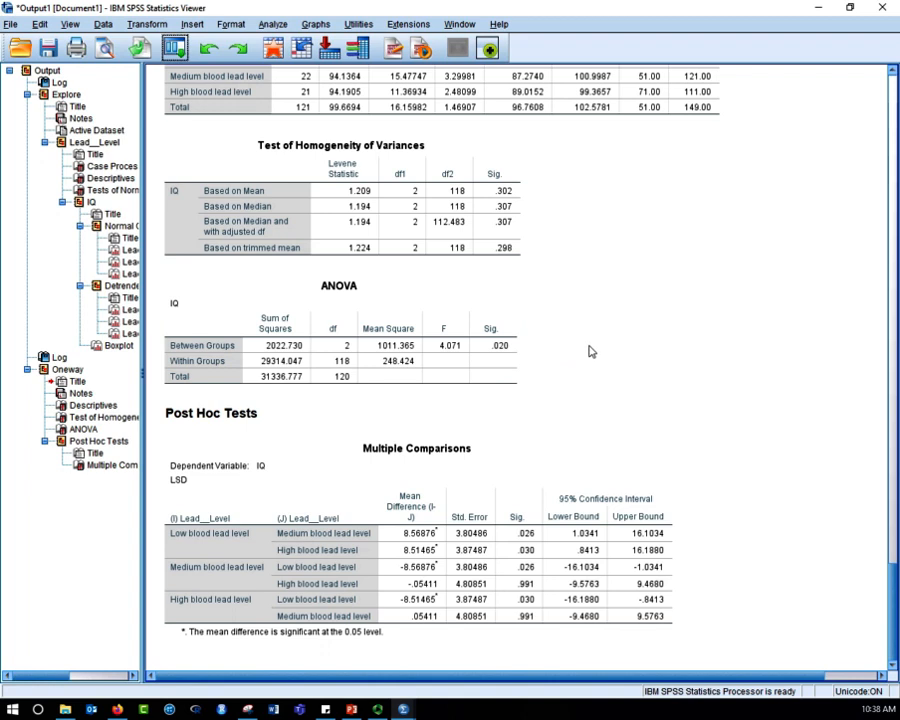
scroll(591, 355, up, 2)
click(505, 282)
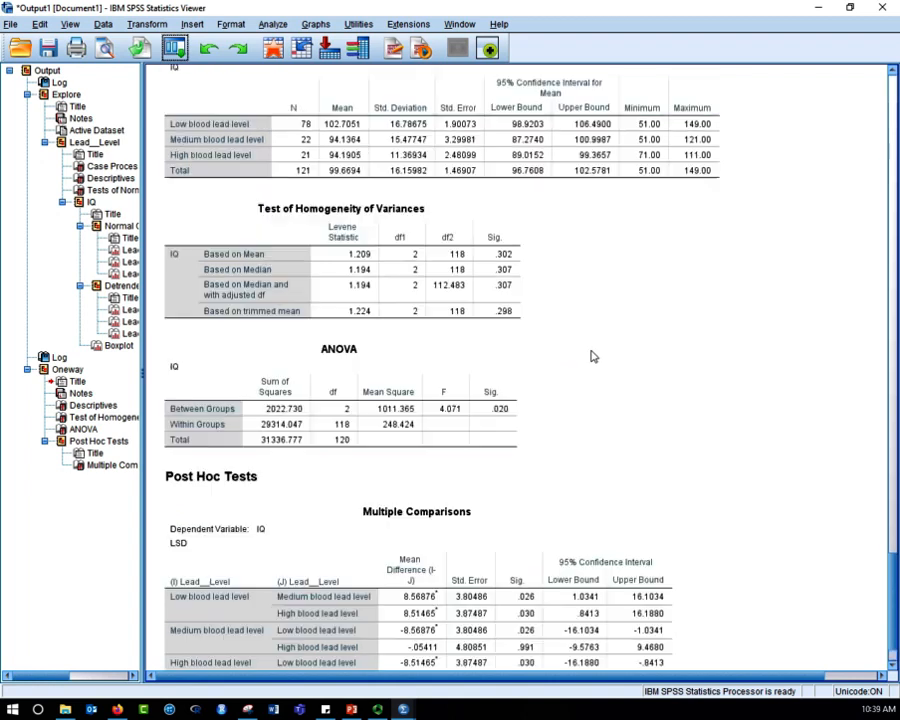
click(352, 147)
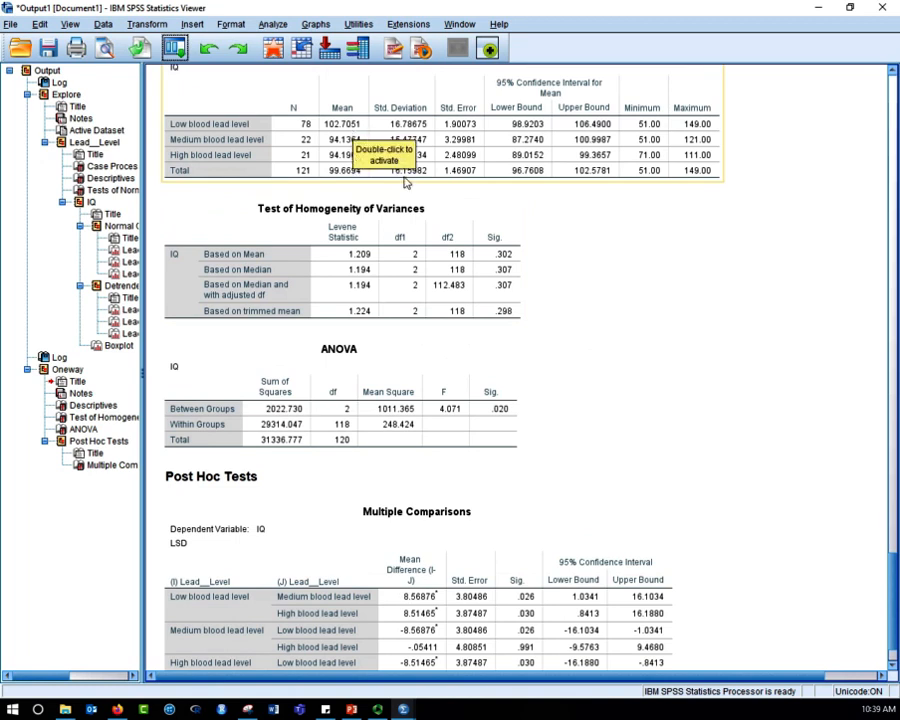
click(697, 307)
scroll(697, 310, down, 2)
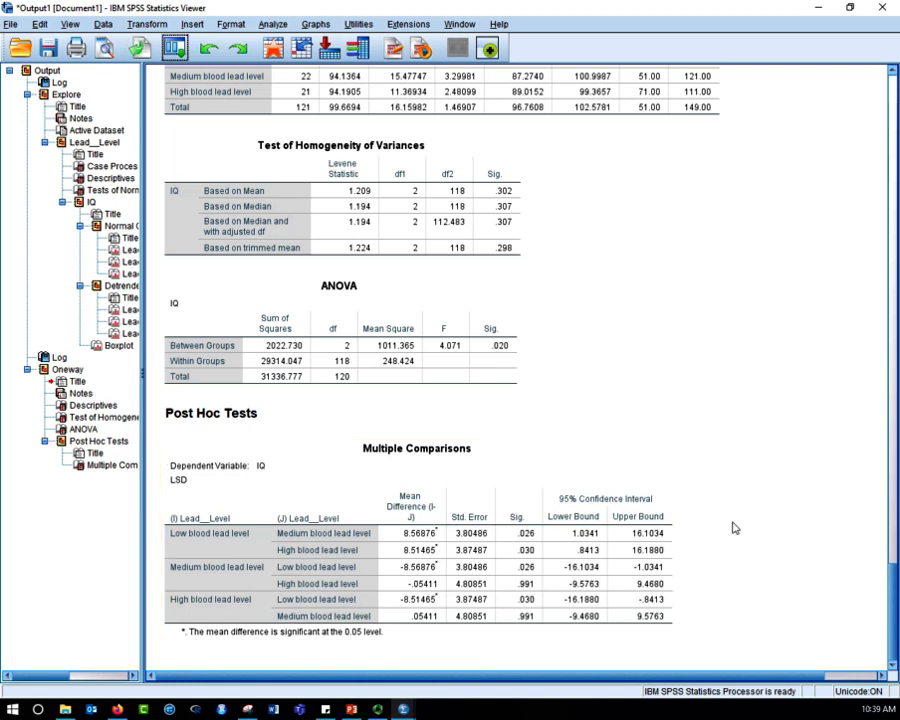
- Rerun the One-Way ANOVA of IQ by Lead__Level with a means plot added
click(175, 49)
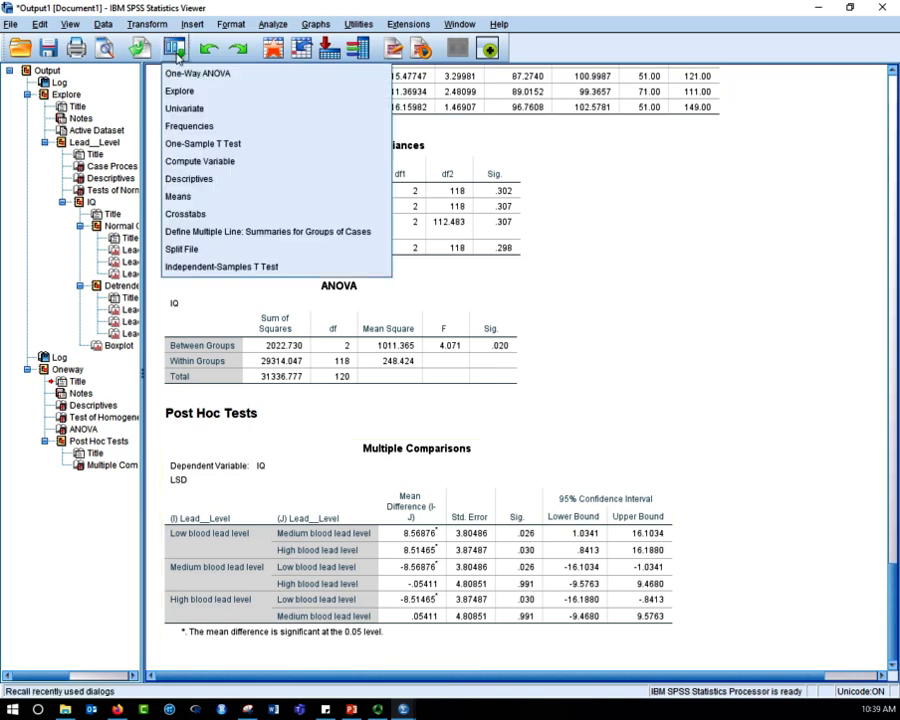
click(176, 70)
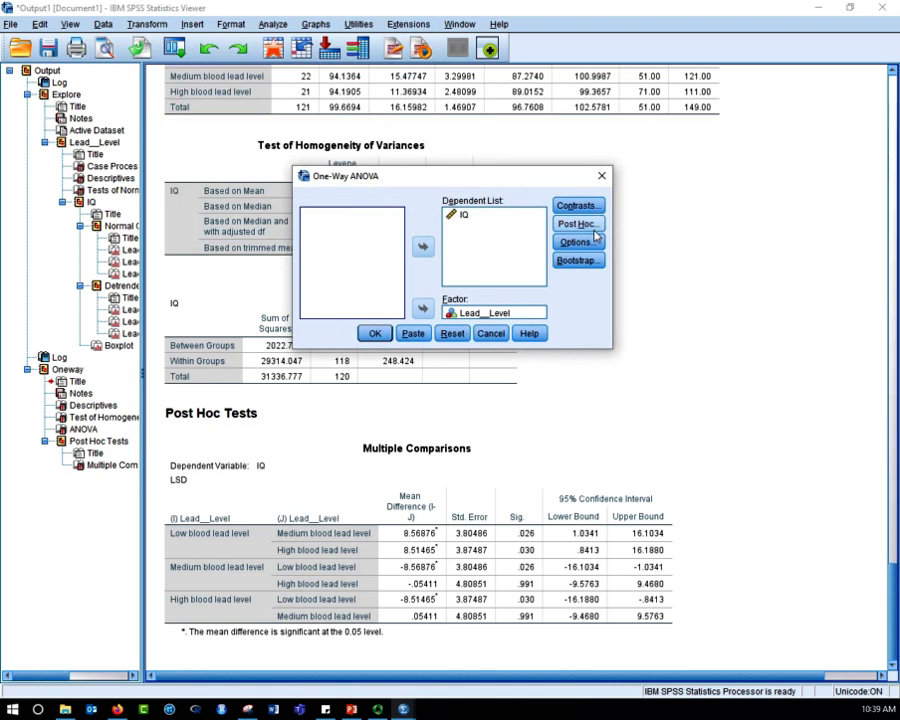
click(588, 242)
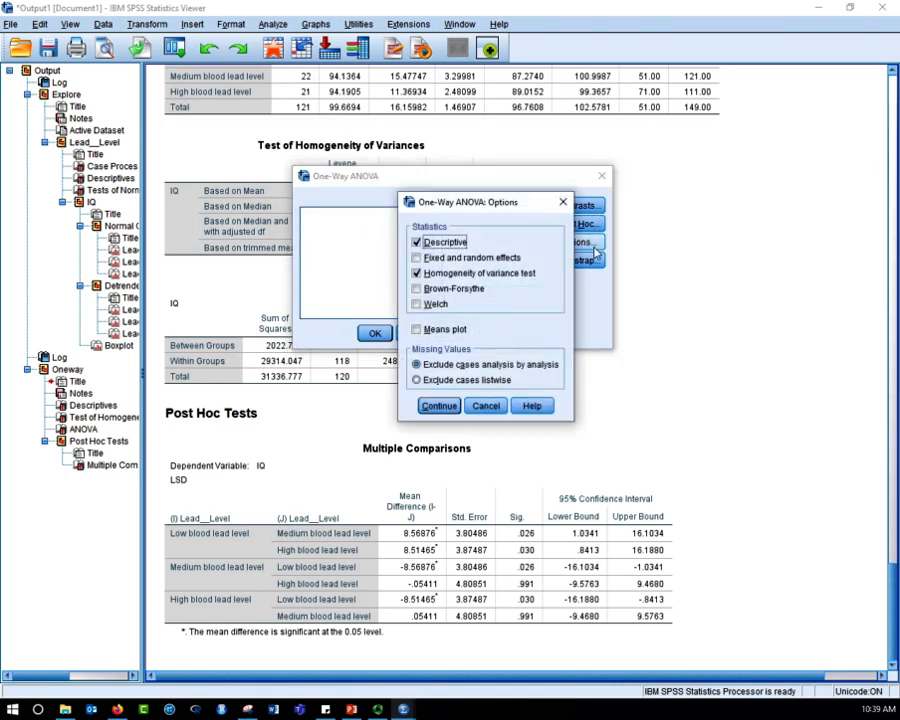
click(445, 329)
click(437, 406)
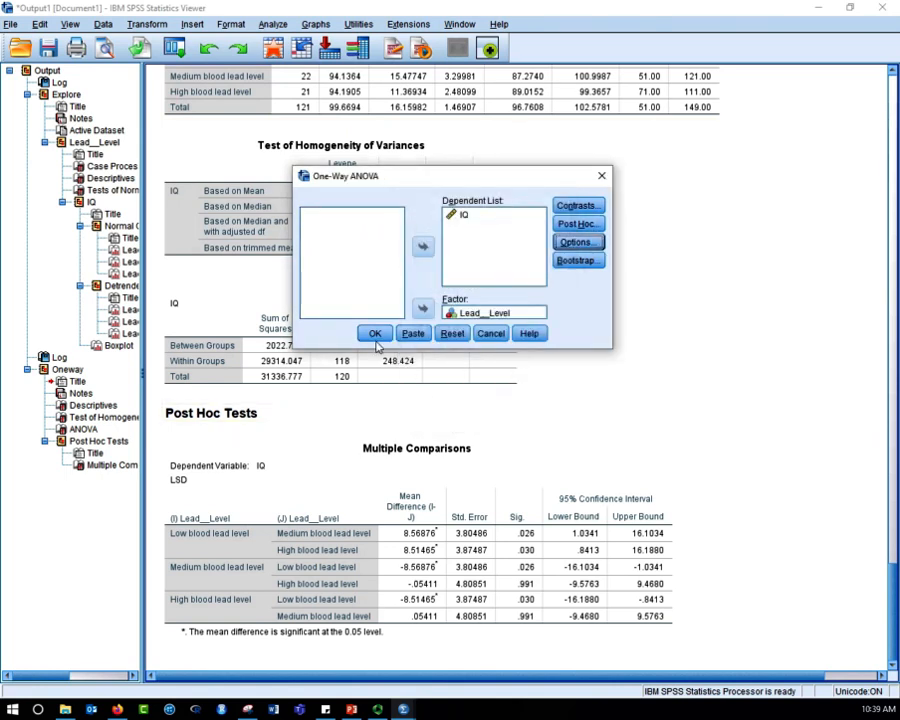
click(374, 333)
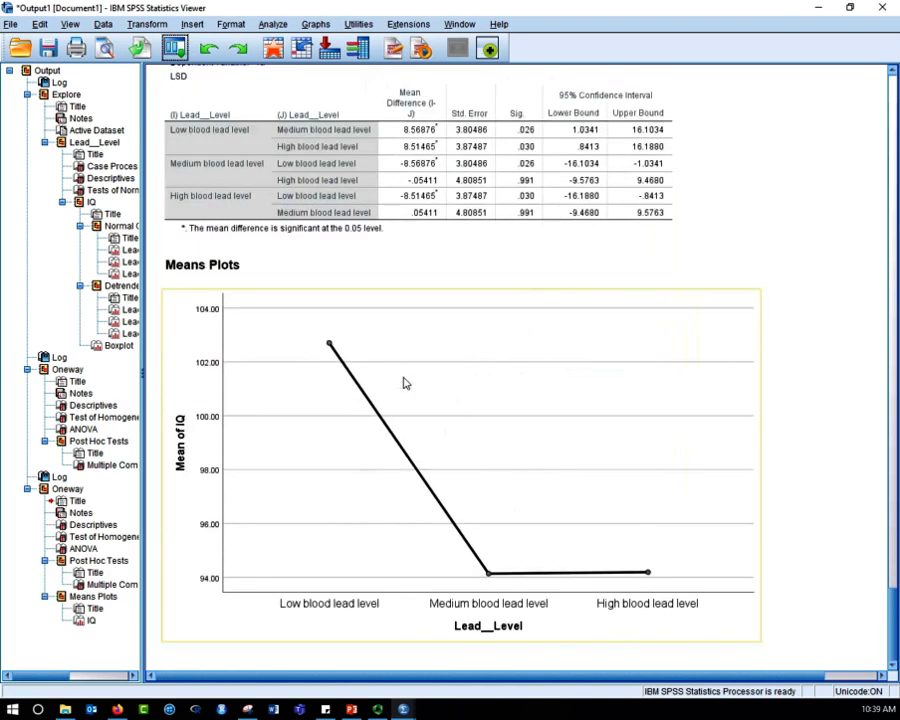
click(657, 568)
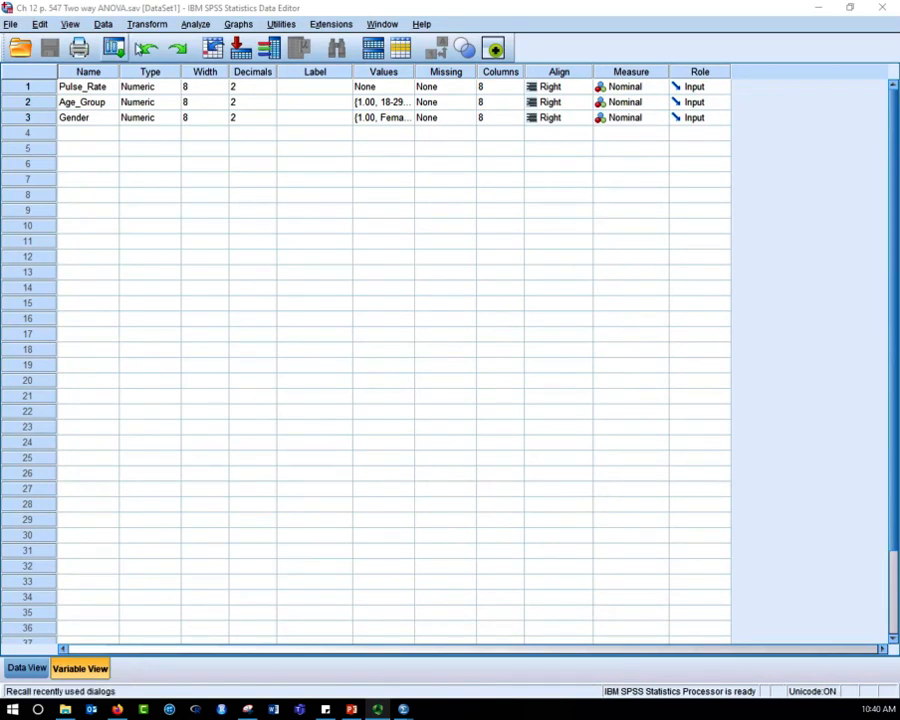
- Set up a Crosstabs analysis with Gender as the row variable and Age_Group as the column variable
click(197, 24)
mouse_move(219, 63)
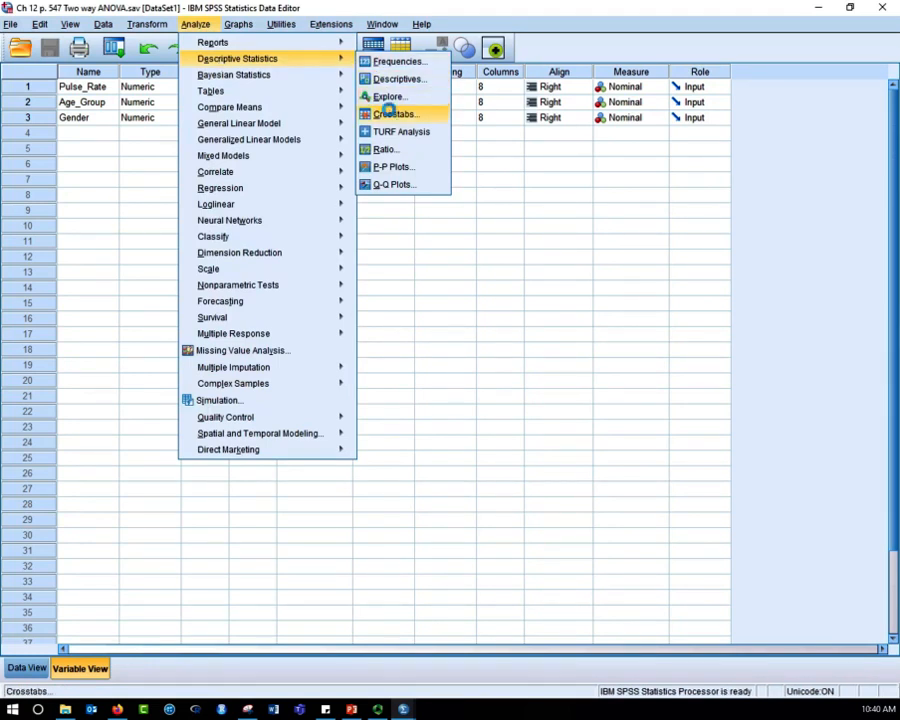
click(389, 113)
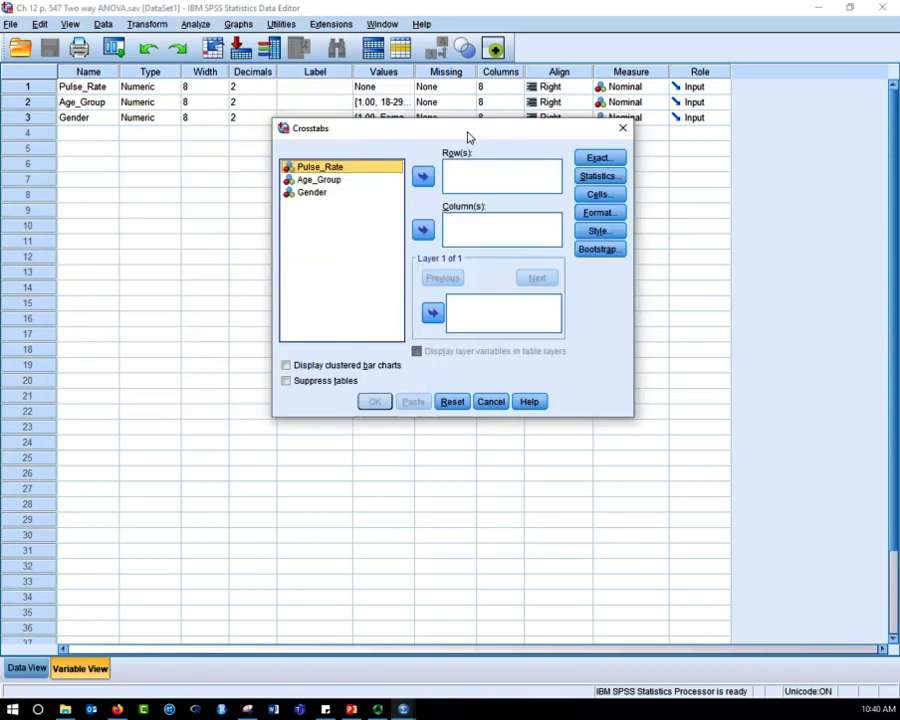
drag(466, 132, 432, 123)
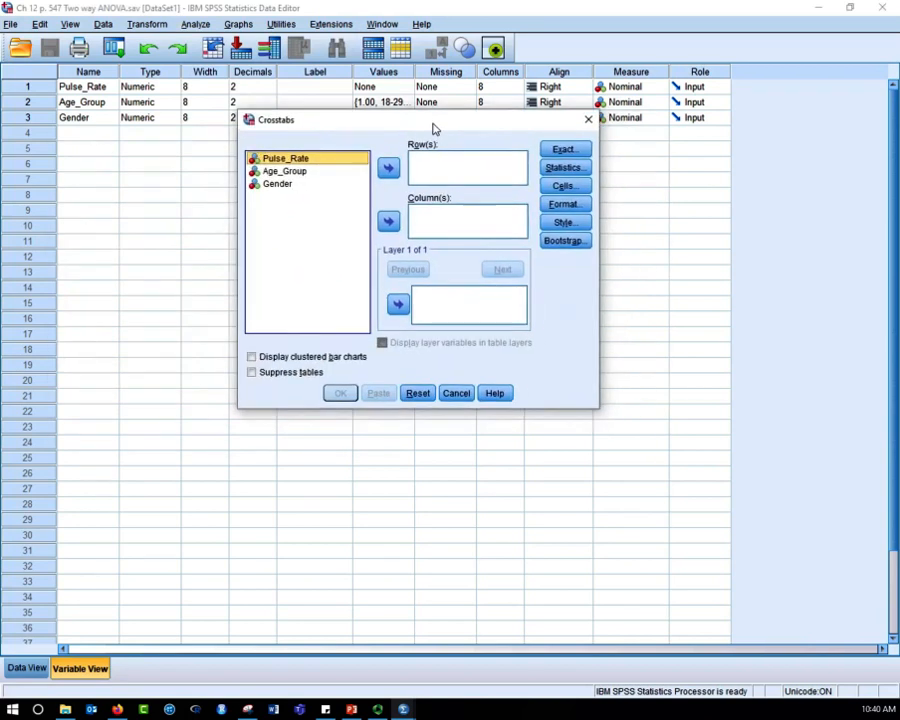
click(292, 175)
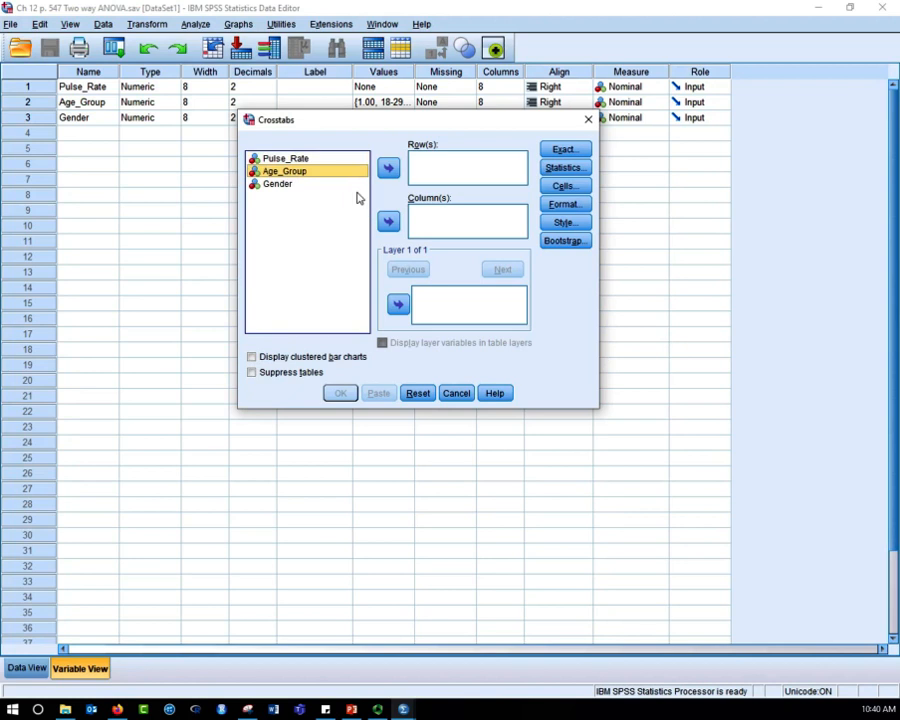
click(389, 169)
click(389, 169)
click(389, 221)
click(300, 172)
click(389, 168)
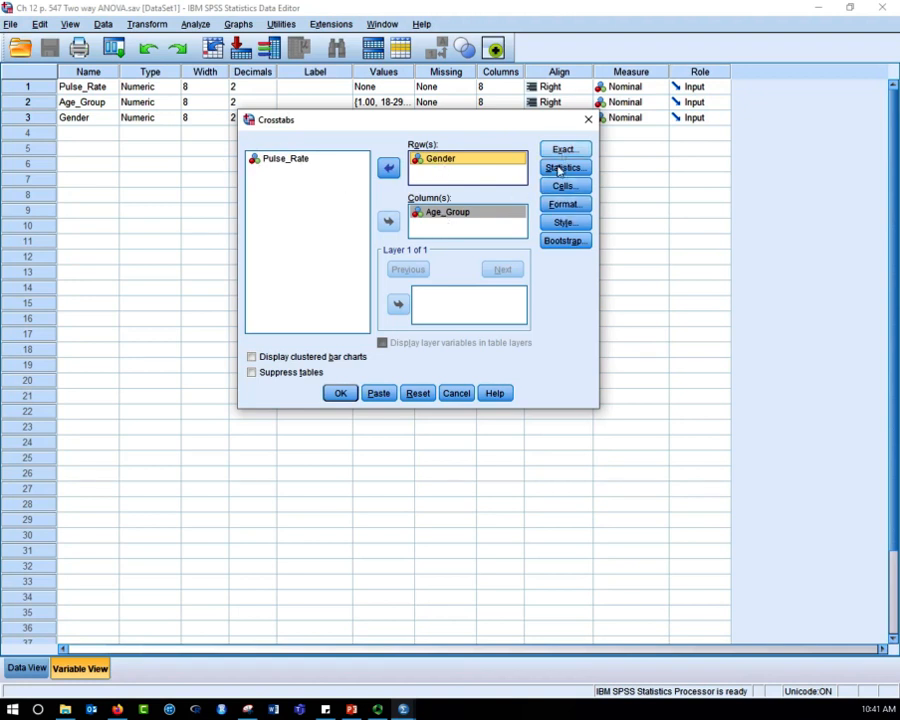
- Run the crosstabulation and check the cell counts for each gender and age group combination
click(338, 392)
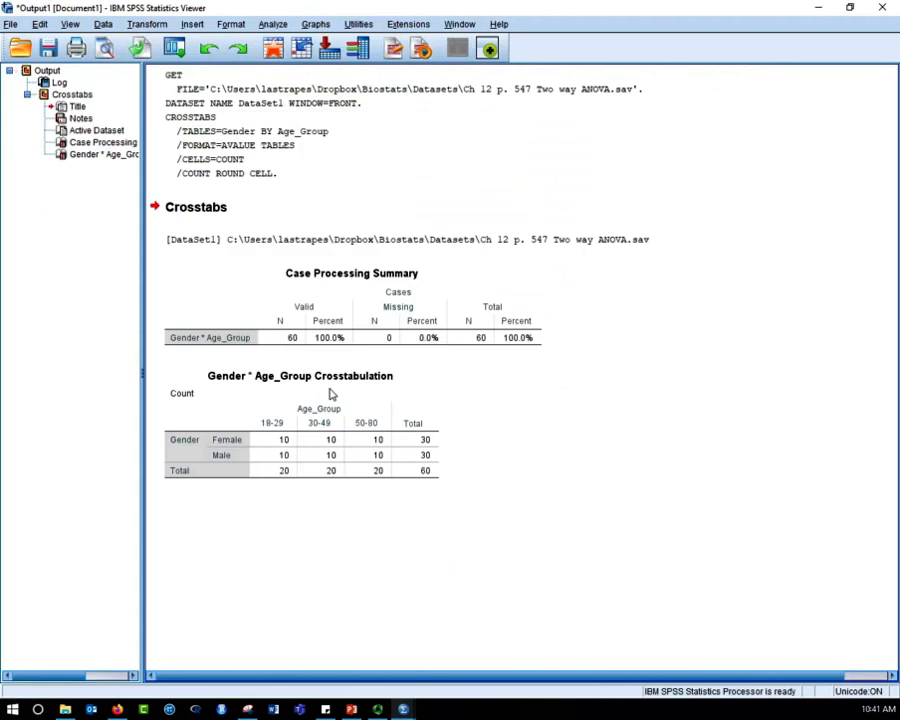
click(272, 455)
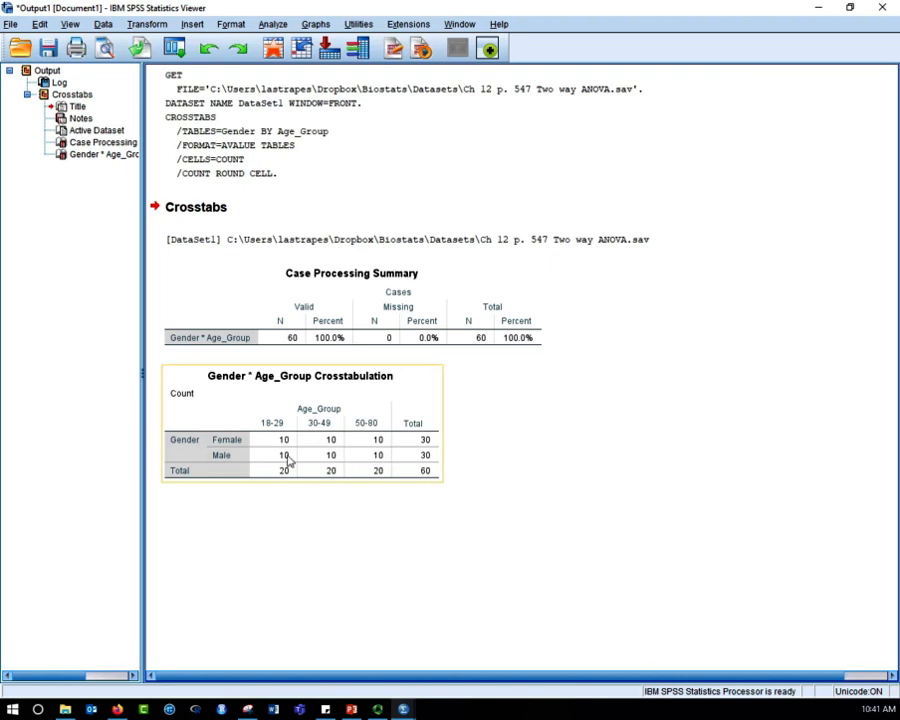
scroll(502, 510, right, 2)
scroll(502, 510, left, 2)
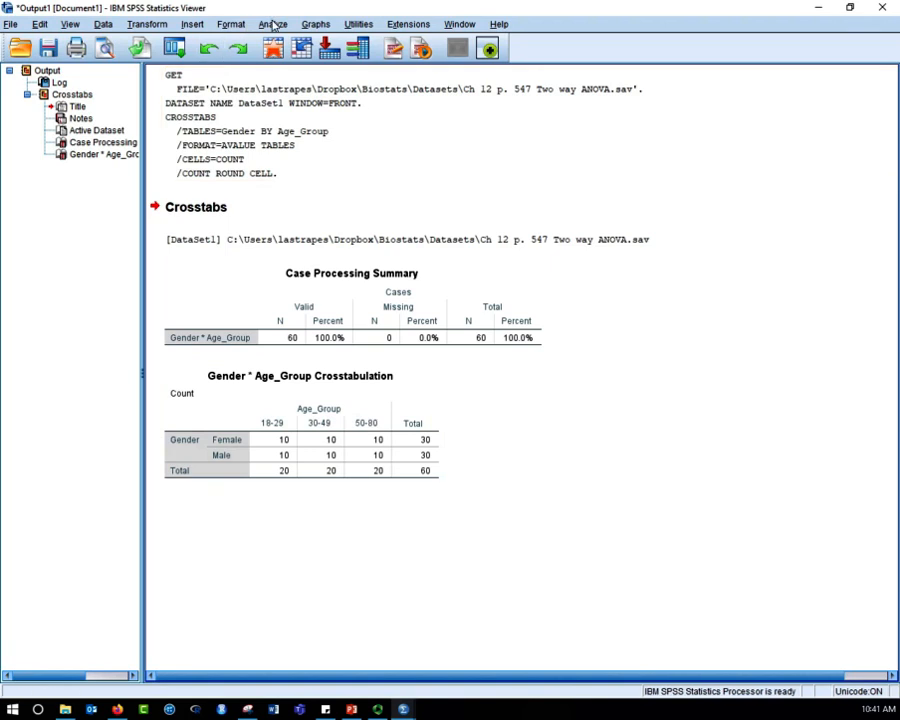
- Set up a Univariate General Linear Model with Pulse_Rate as the dependent variable and Age_Group and Gender as fixed factors
click(273, 25)
mouse_move(287, 110)
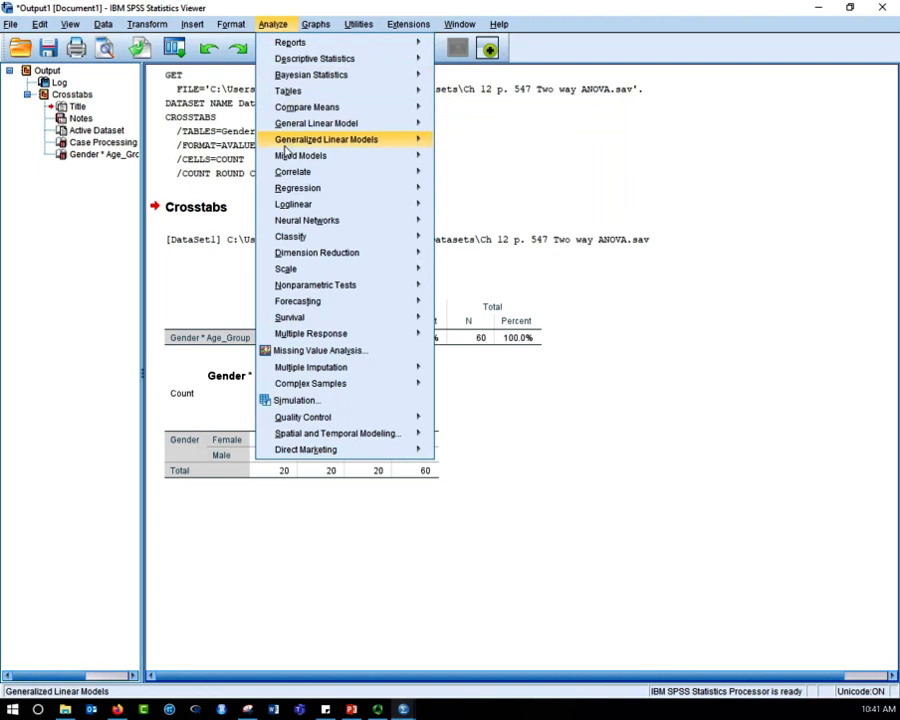
mouse_move(288, 155)
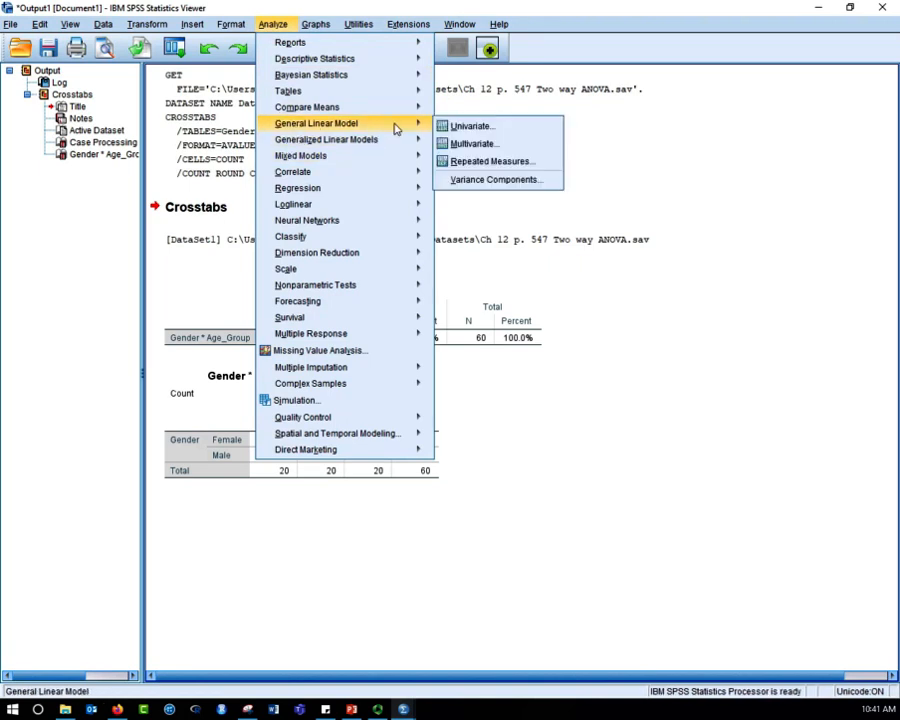
click(498, 134)
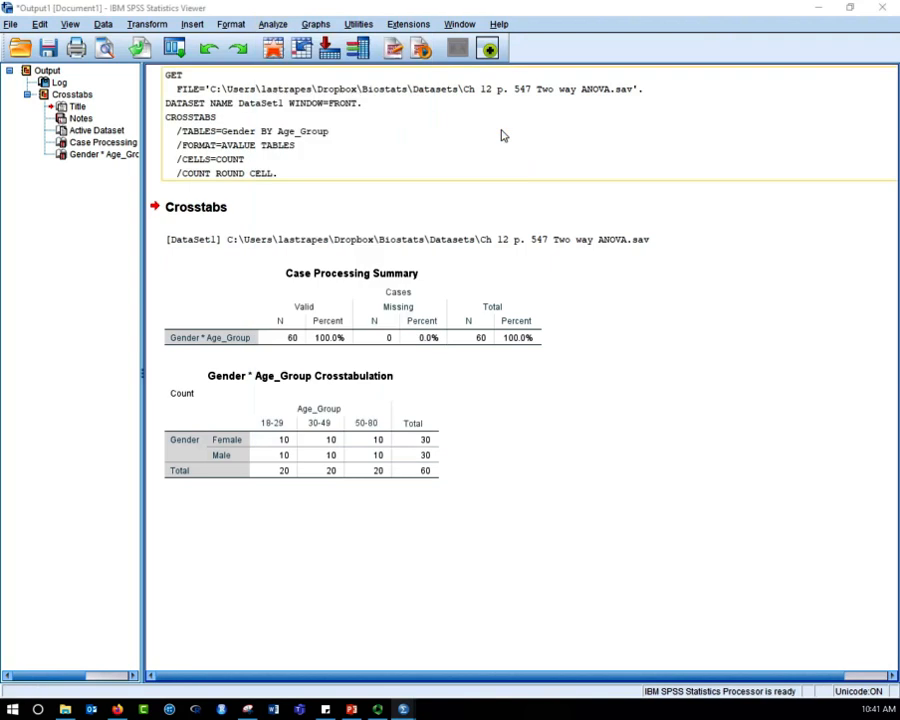
drag(2, 100, 519, 109)
click(416, 136)
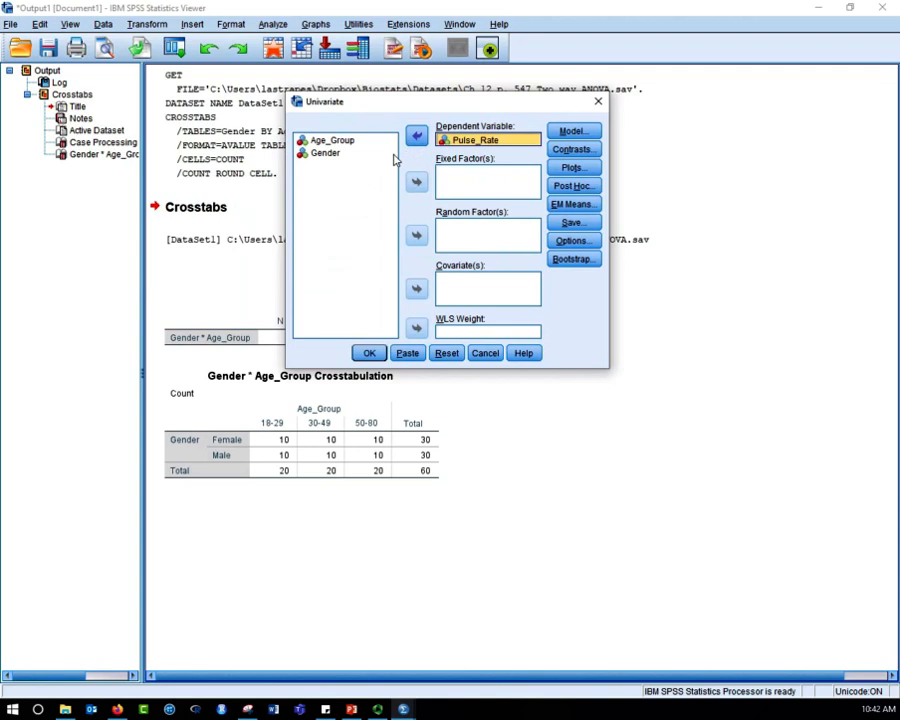
click(340, 140)
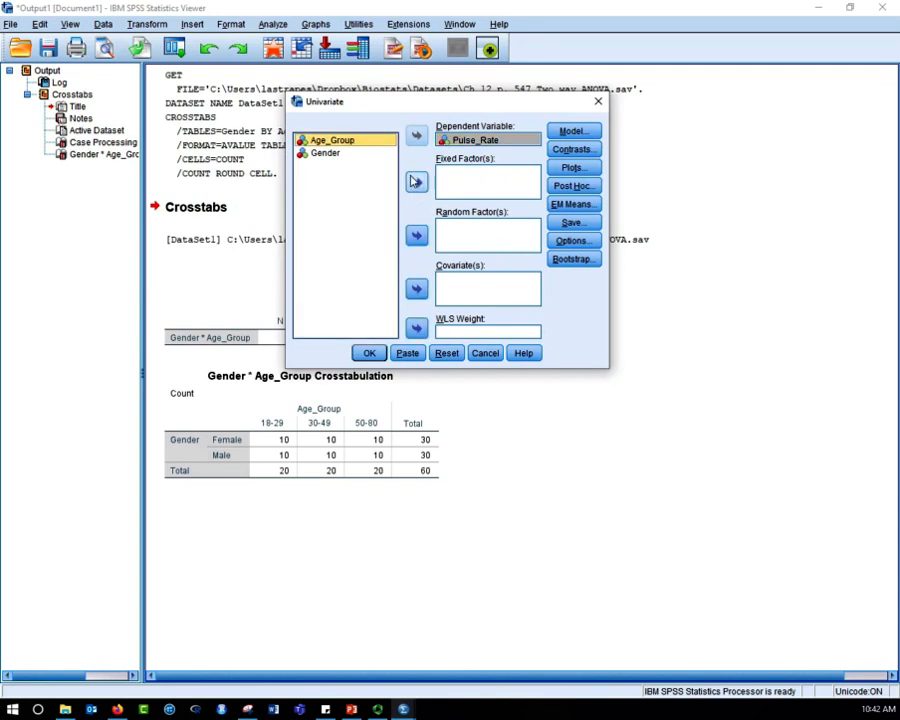
click(416, 181)
click(338, 145)
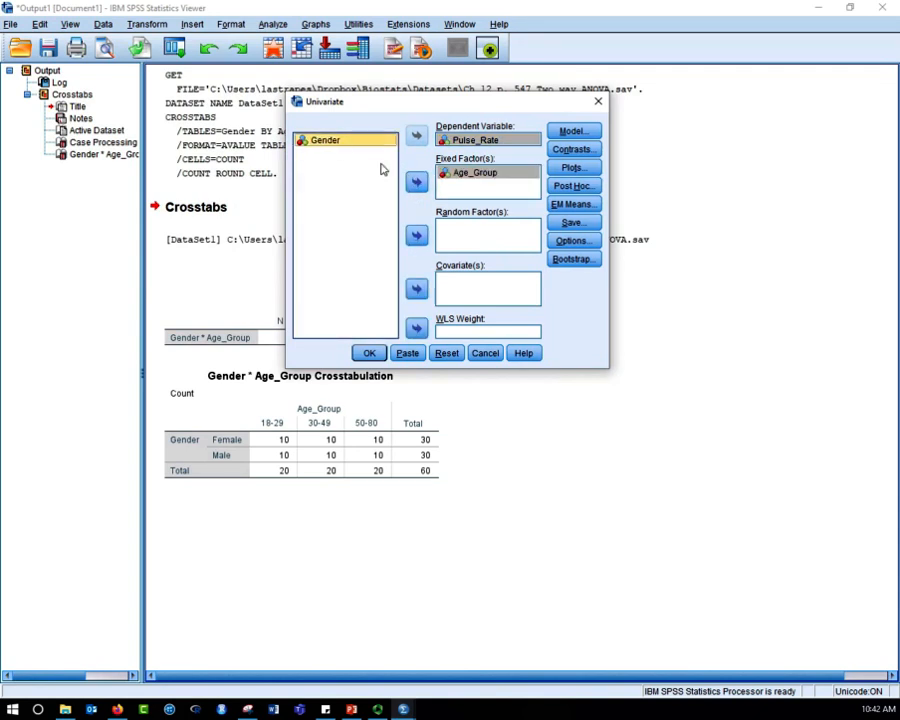
click(416, 183)
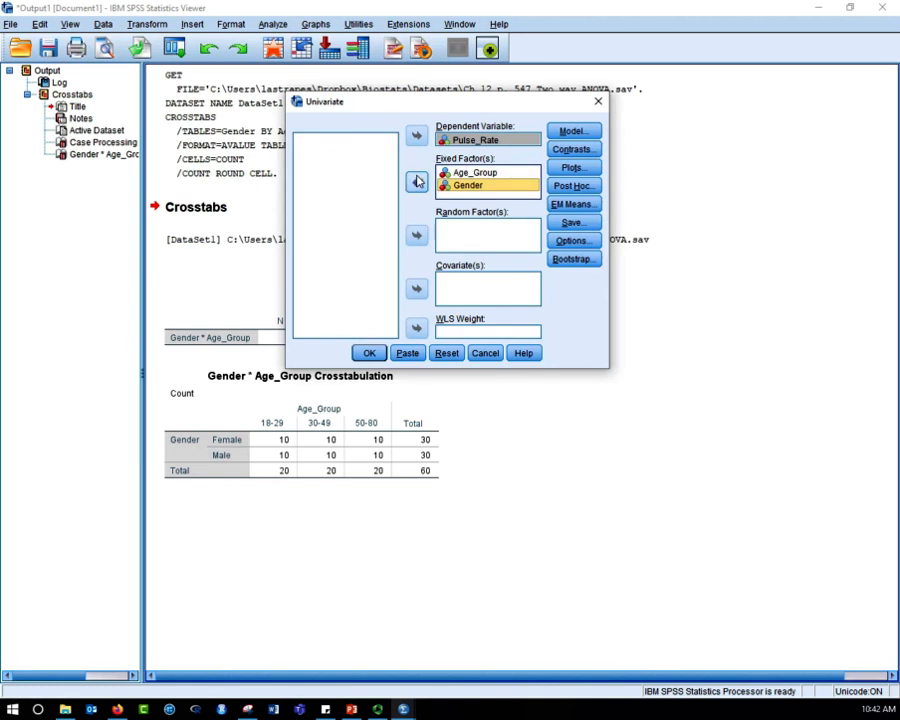
click(464, 185)
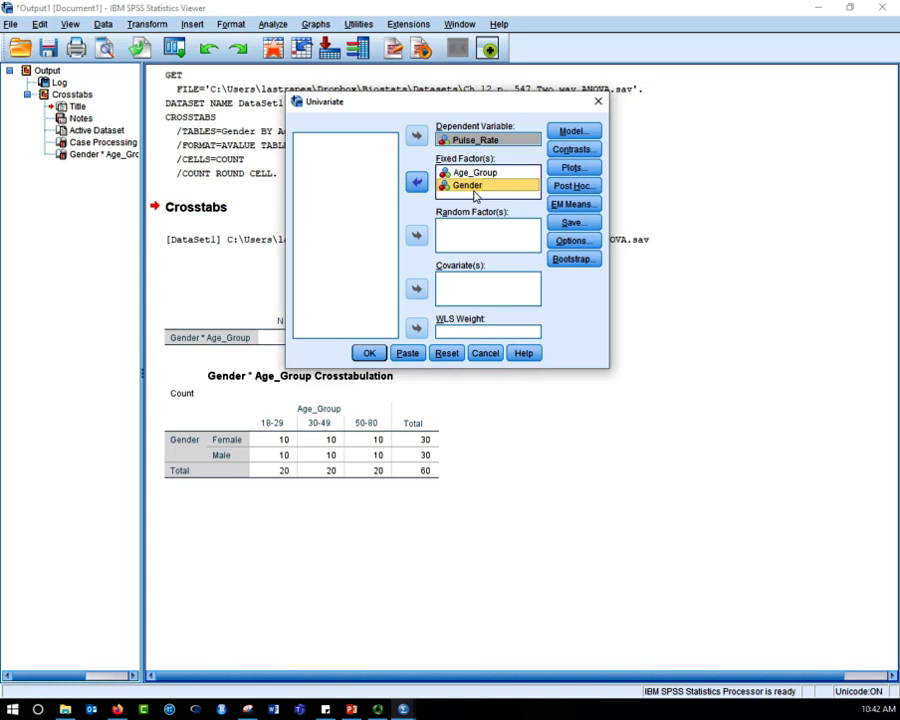
- Add an Age_Group*Gender profile plot with Age_Group on the horizontal axis and Gender as separate lines
click(590, 168)
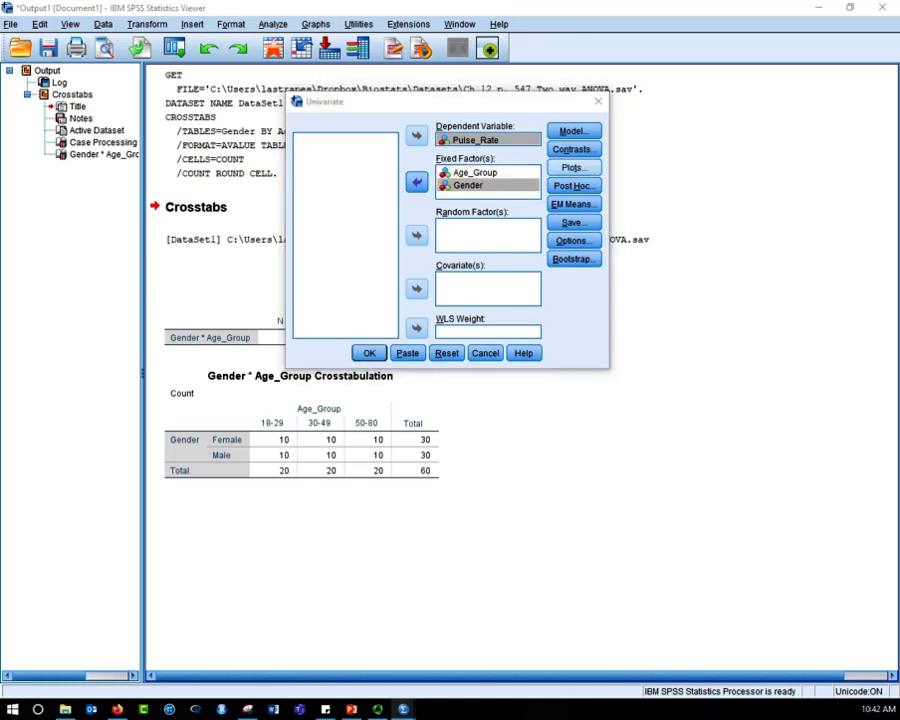
drag(660, 40, 536, 94)
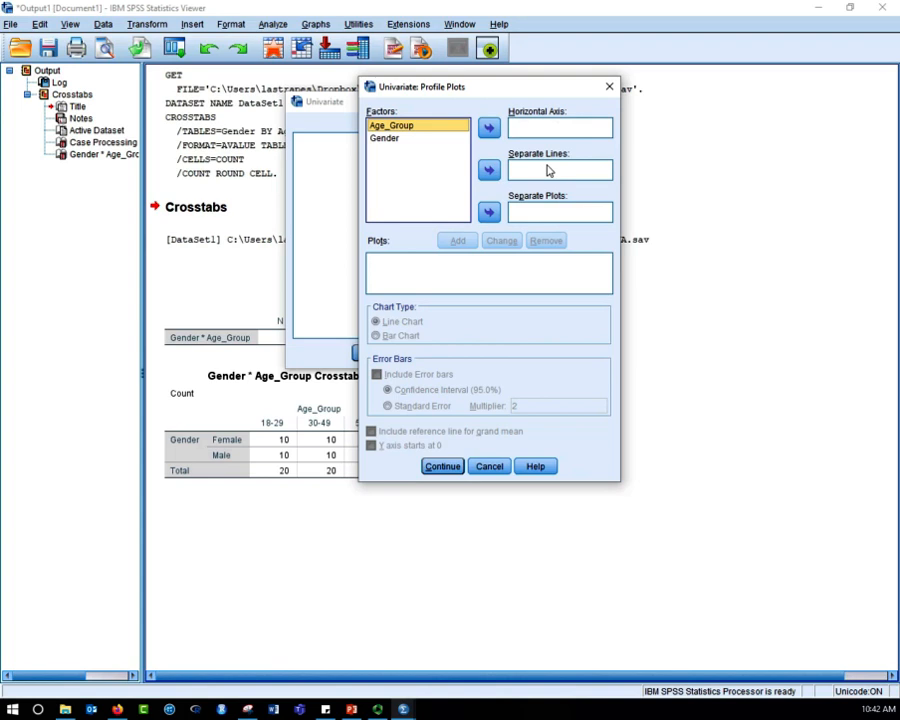
click(410, 139)
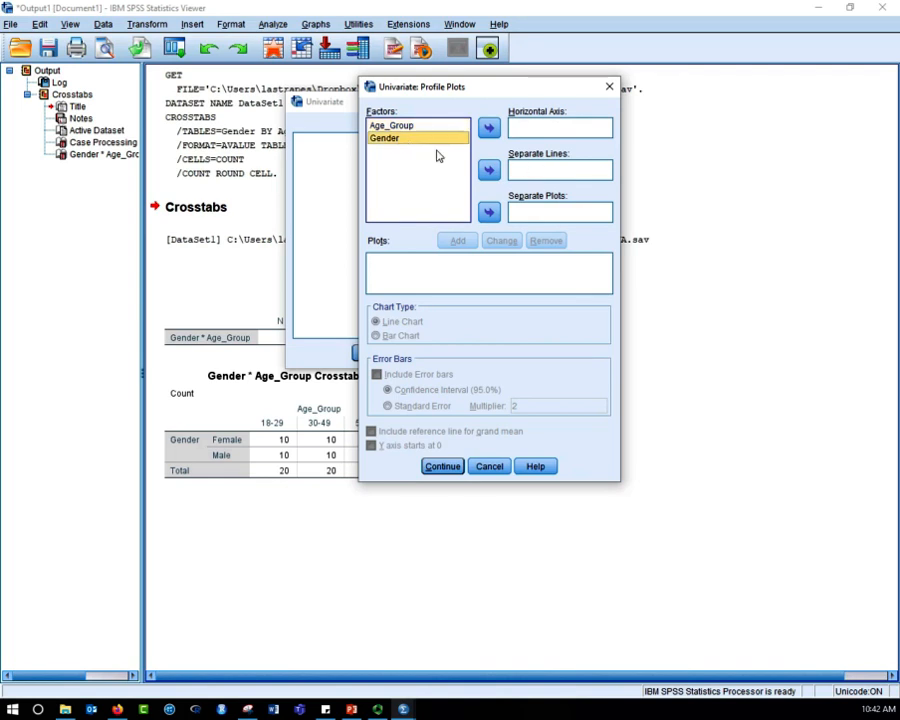
click(489, 171)
click(462, 125)
click(489, 127)
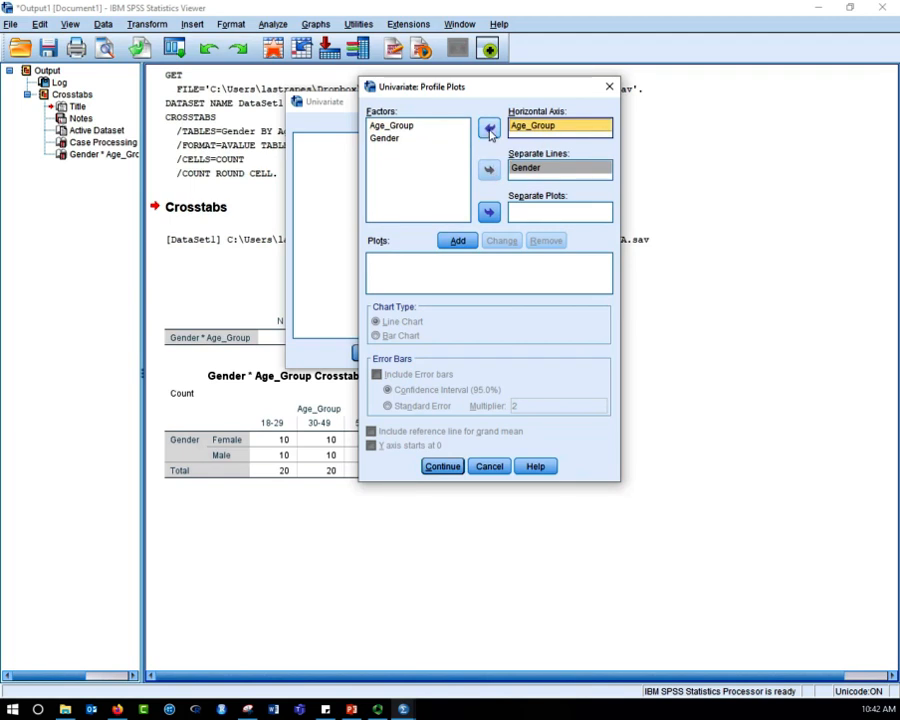
click(461, 242)
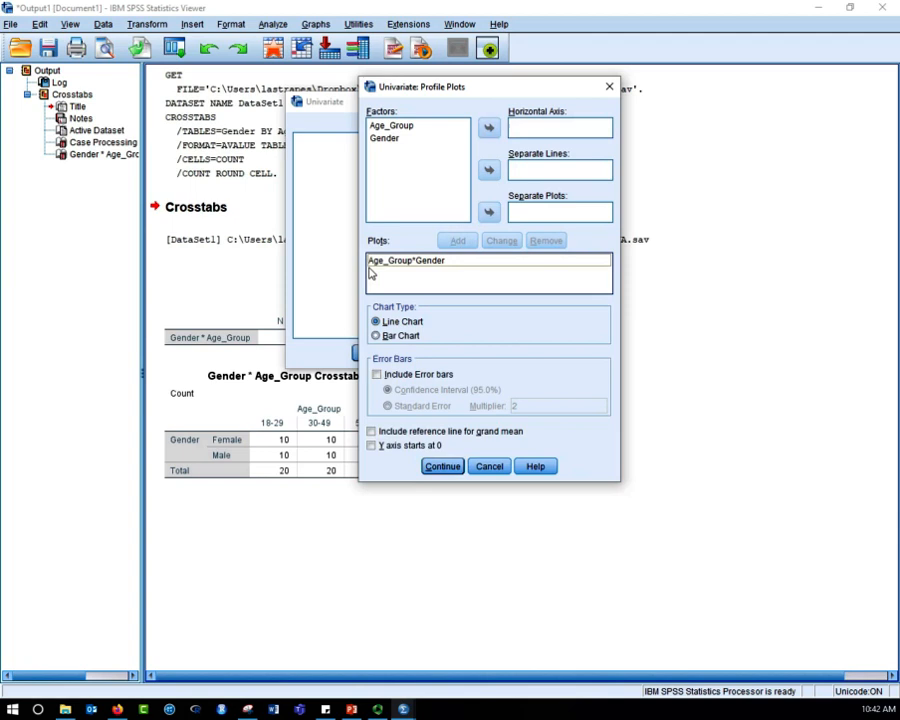
click(442, 467)
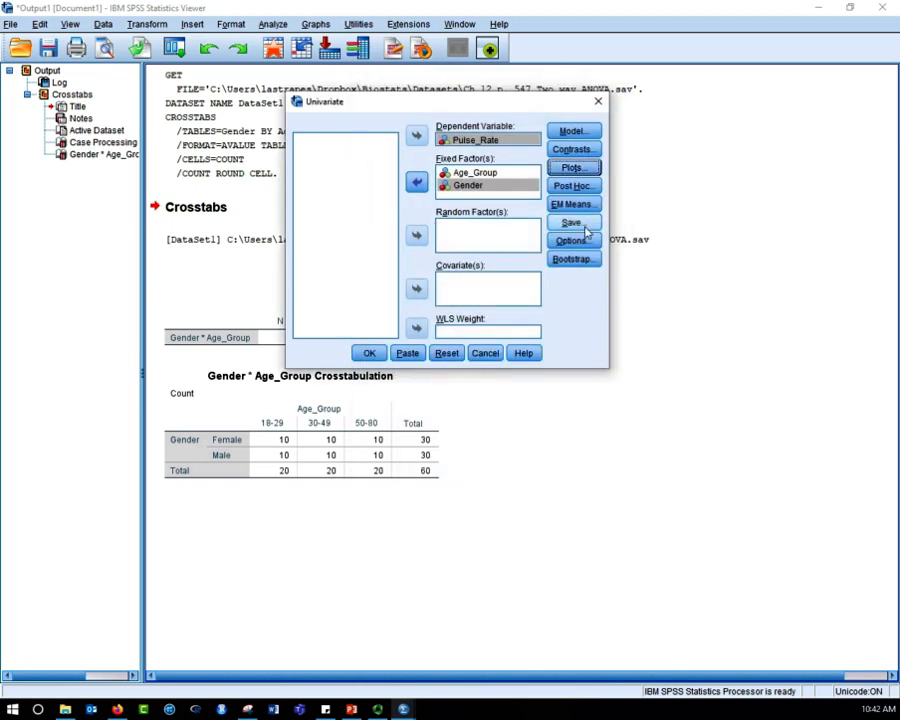
- Request LSD post hoc multiple comparisons for Age_Group in the Univariate analysis
click(565, 205)
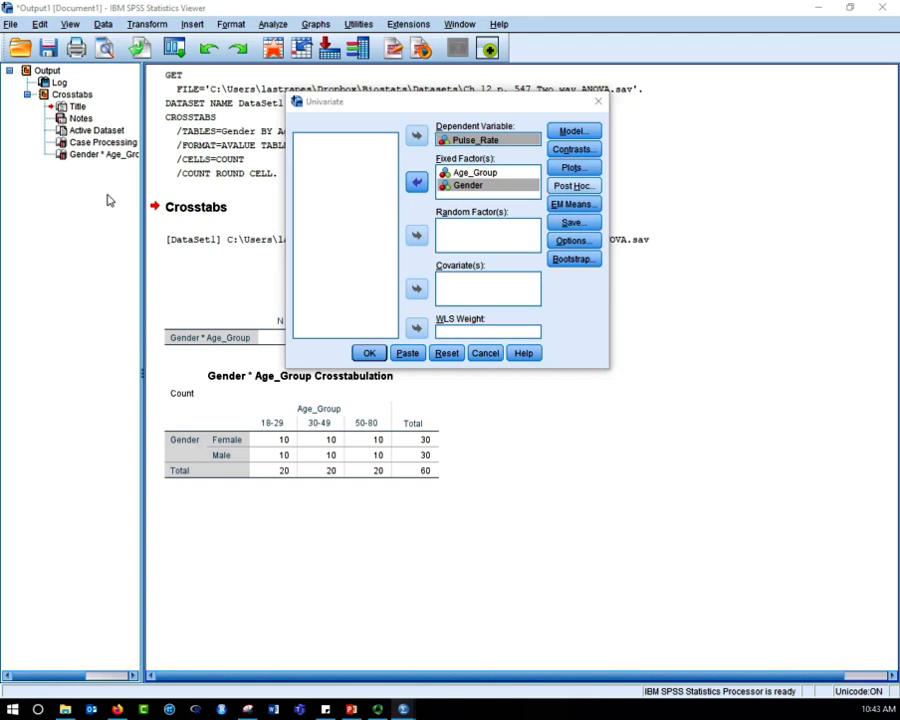
drag(484, 131, 418, 145)
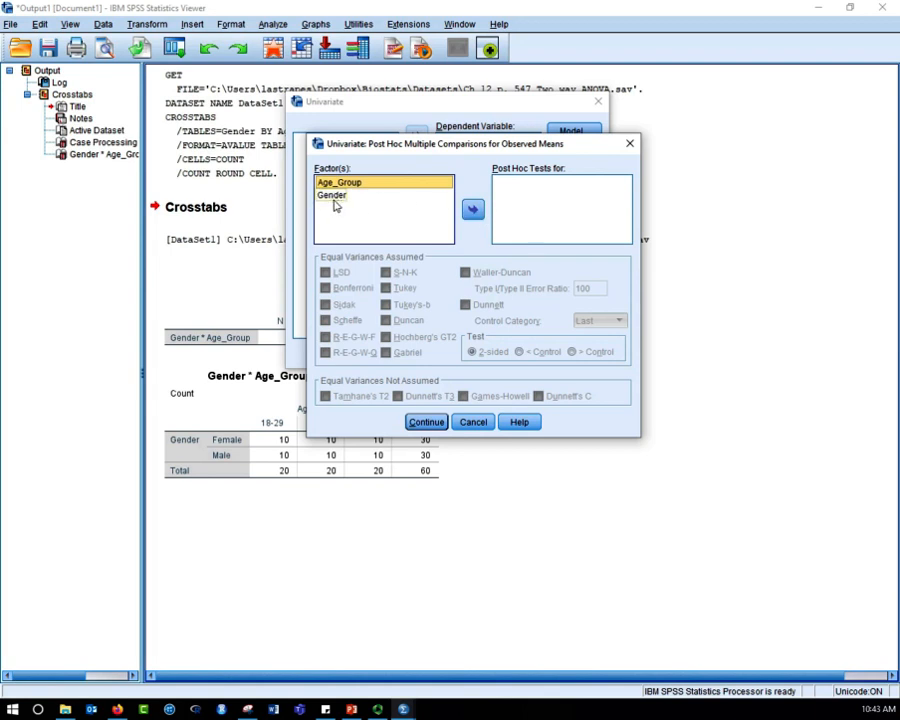
click(473, 210)
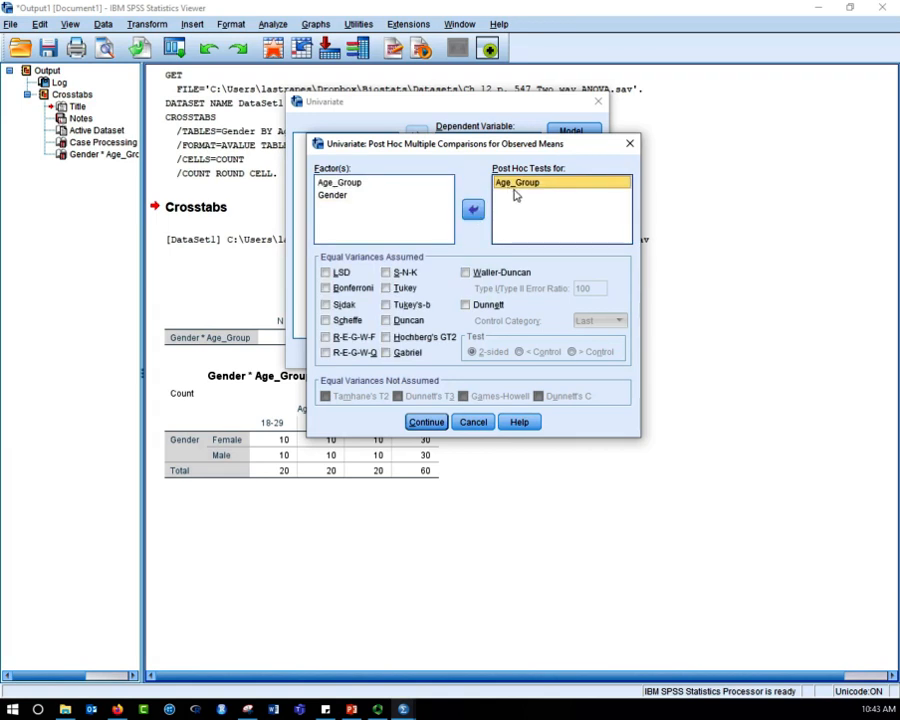
click(326, 273)
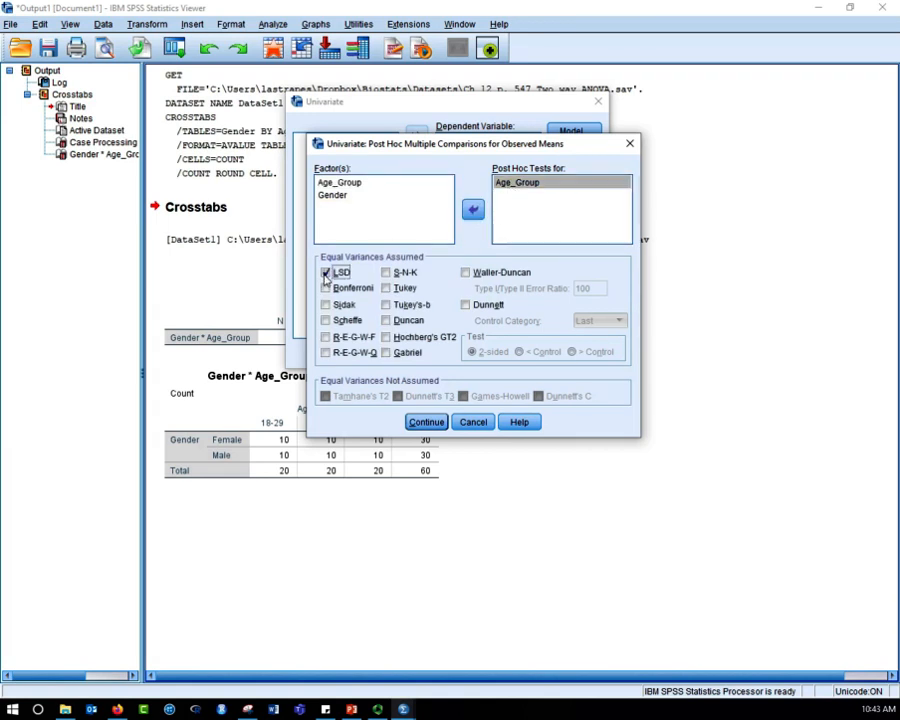
click(426, 422)
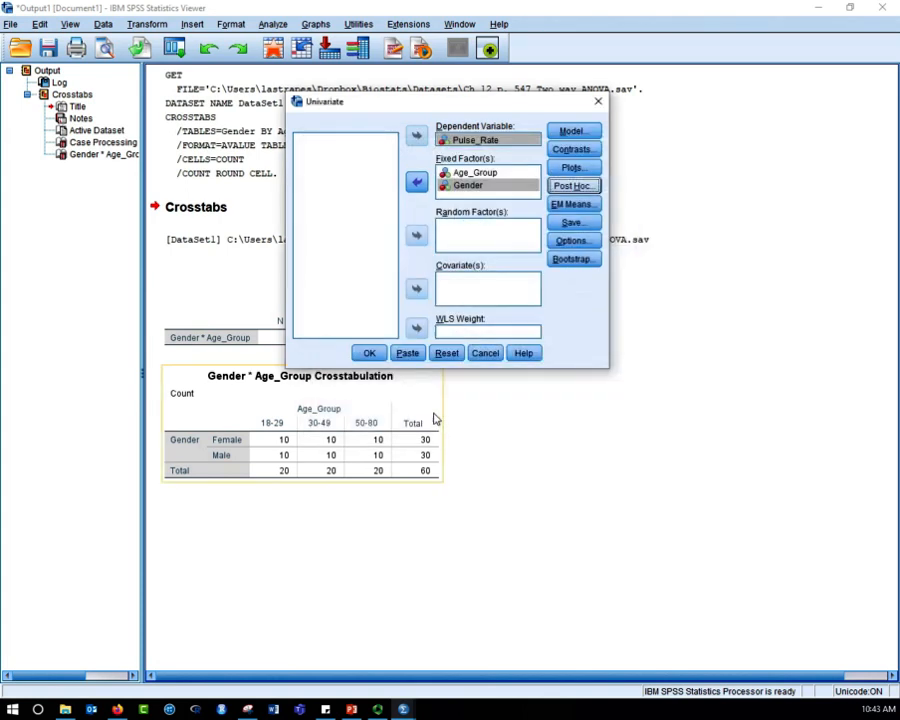
- Request descriptive statistics, estimates of effect size and homogeneity tests for the Univariate model, and run the analysis
click(574, 241)
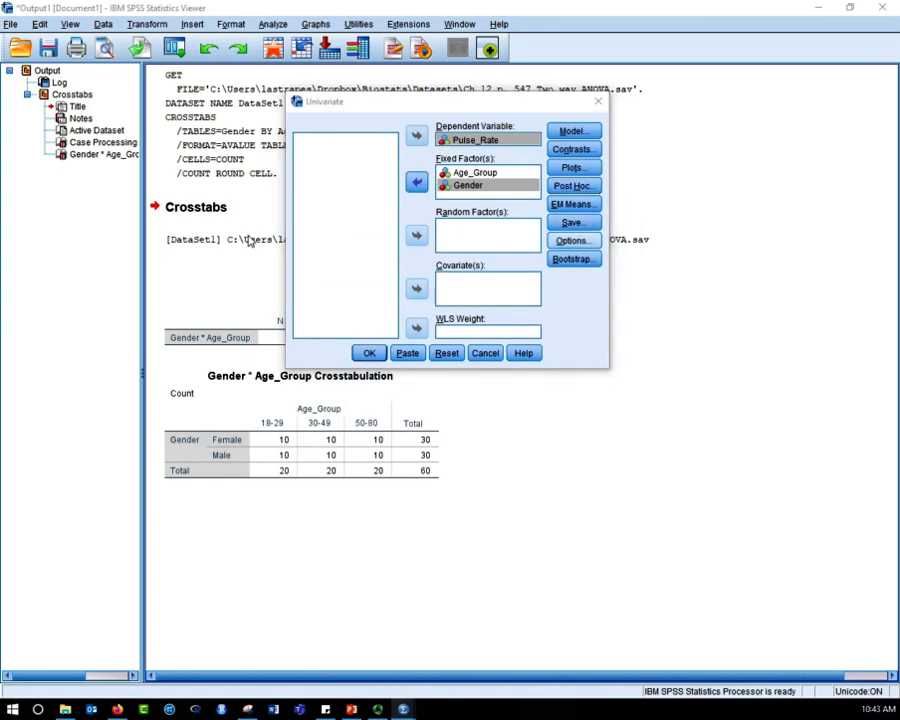
drag(460, 96, 444, 139)
click(349, 173)
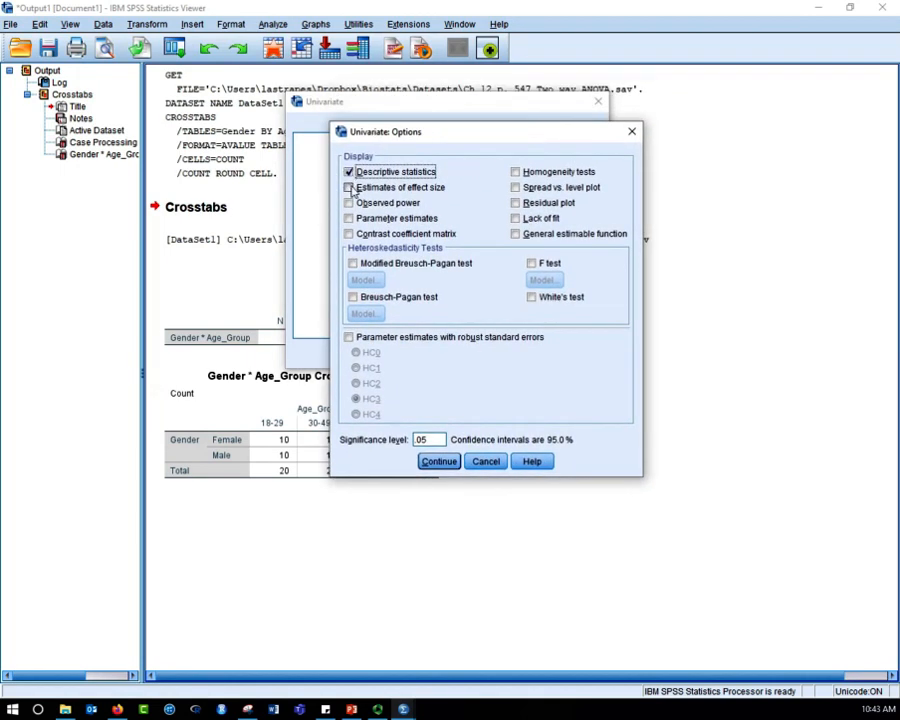
click(349, 188)
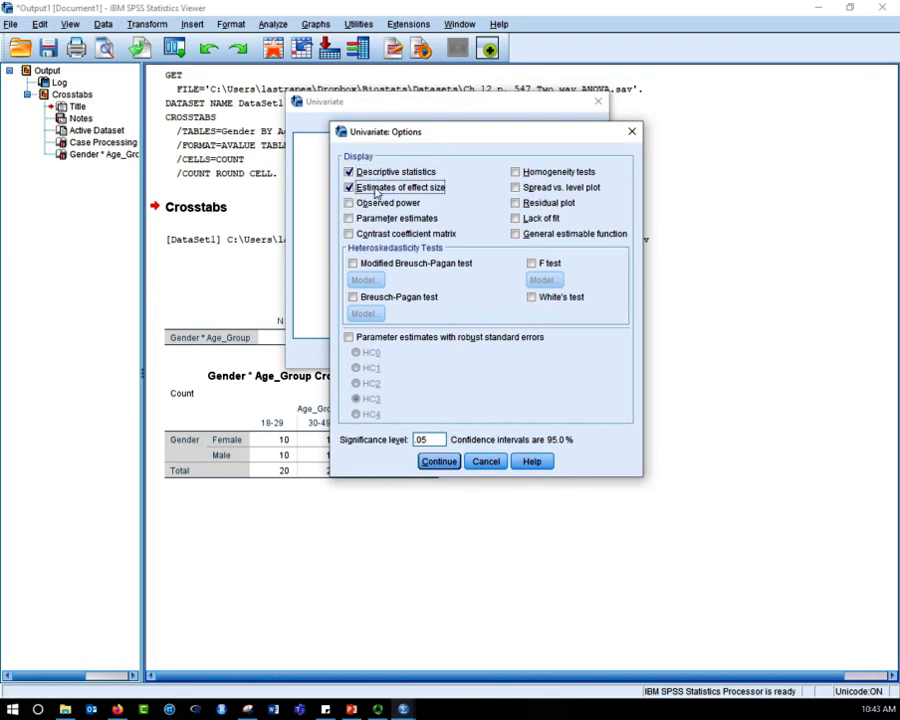
click(548, 172)
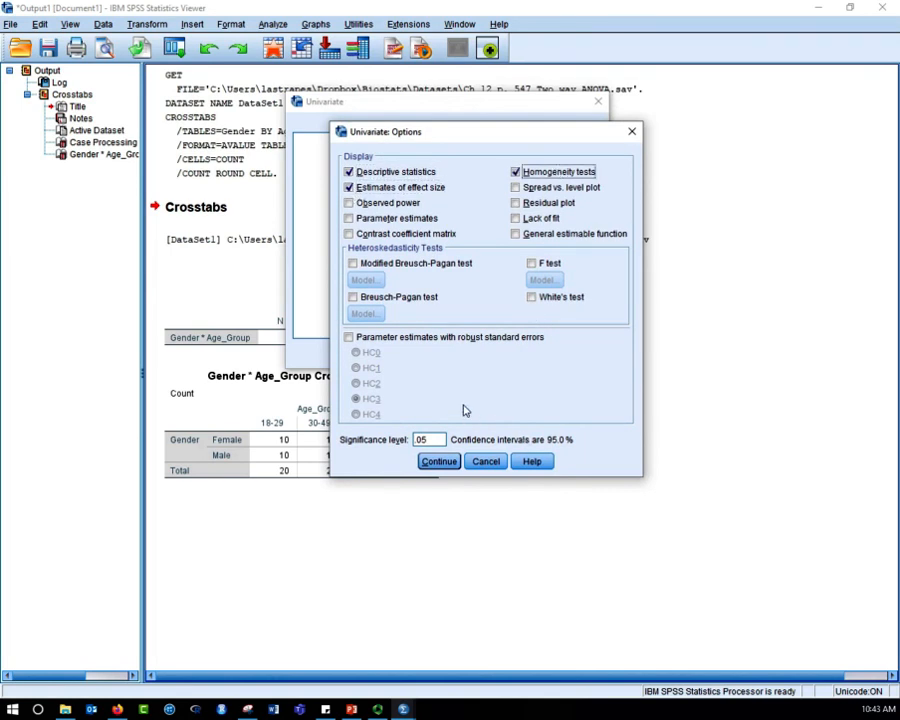
click(450, 463)
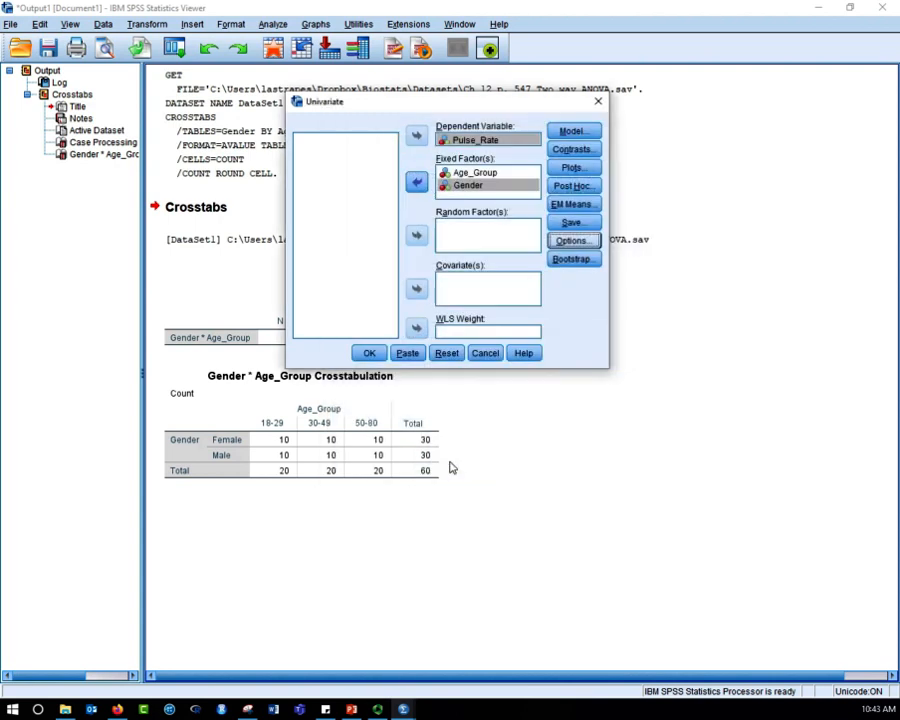
click(367, 351)
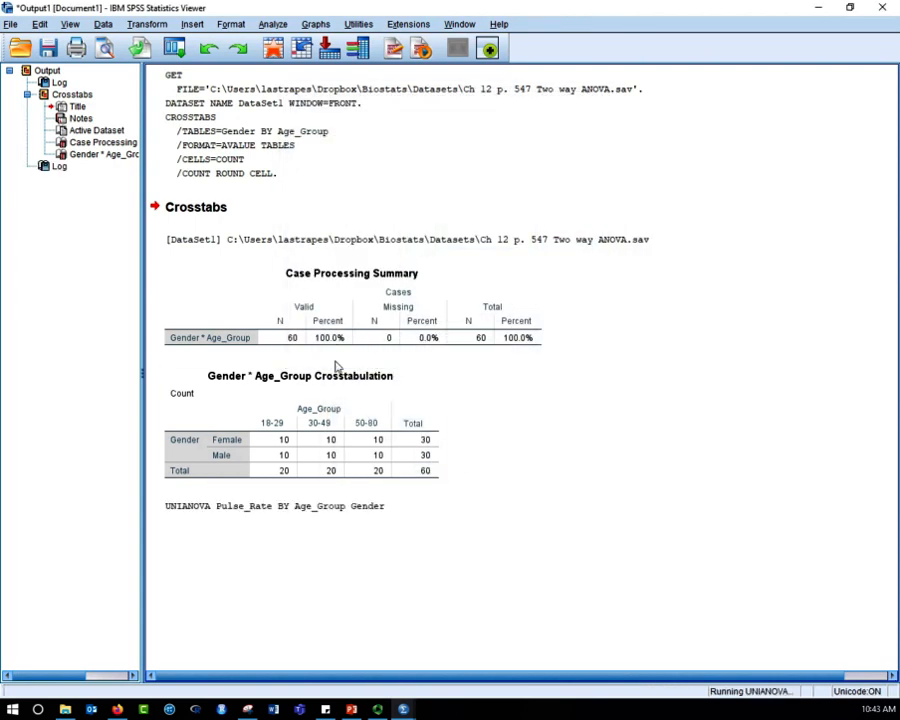
- Review the descriptive statistics, Levene's test and Tests of Between-Subjects Effects in the univariate output for Pulse_Rate
scroll(589, 388, up, 5)
scroll(589, 388, down, 1)
scroll(588, 389, down, 3)
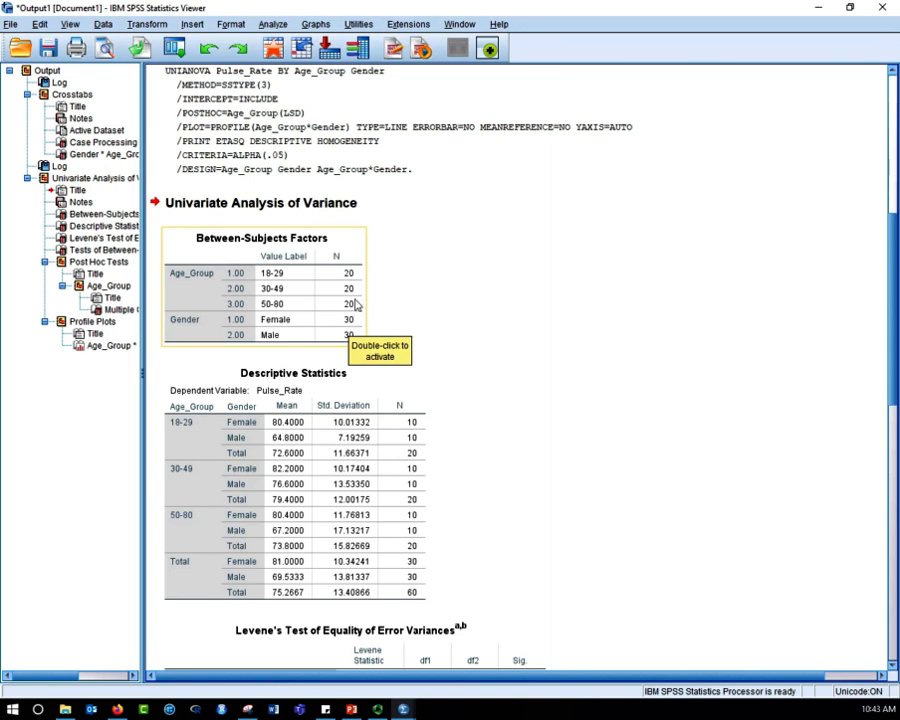
scroll(398, 307, down, 2)
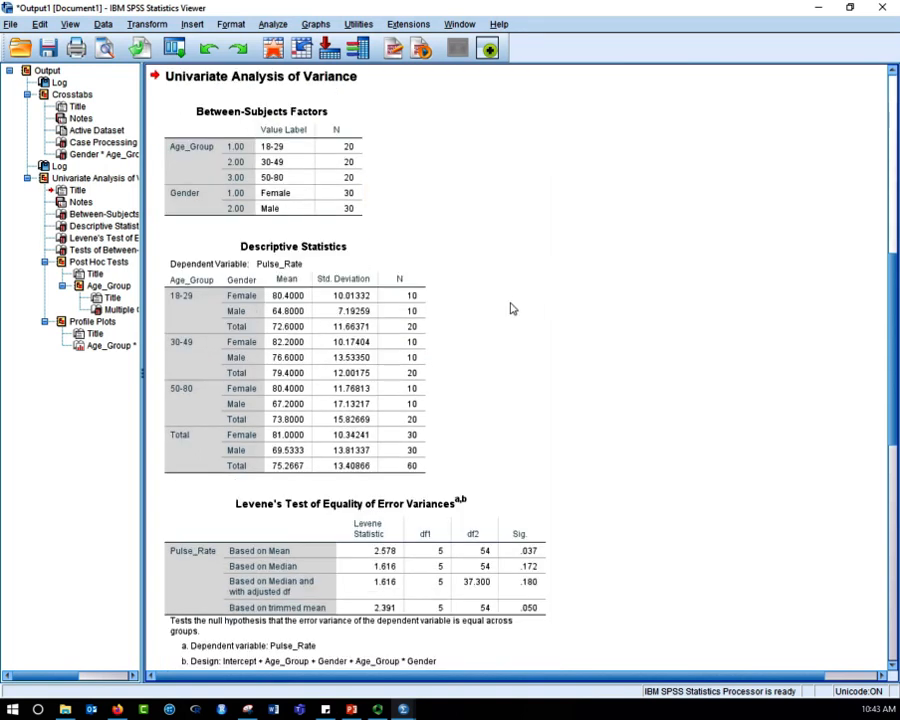
click(288, 300)
scroll(592, 372, down, 3)
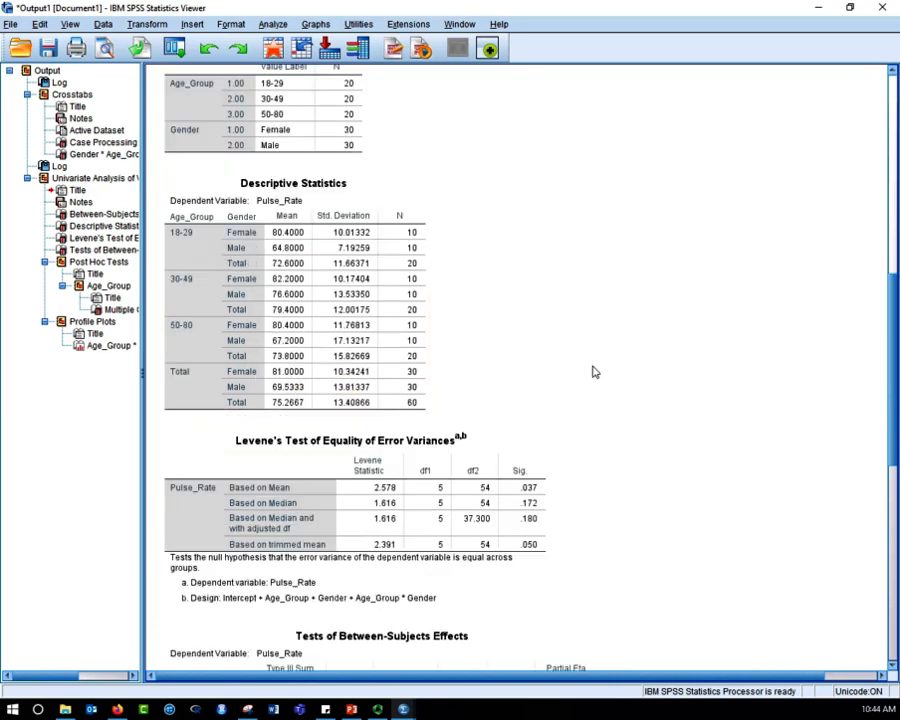
scroll(592, 372, down, 6)
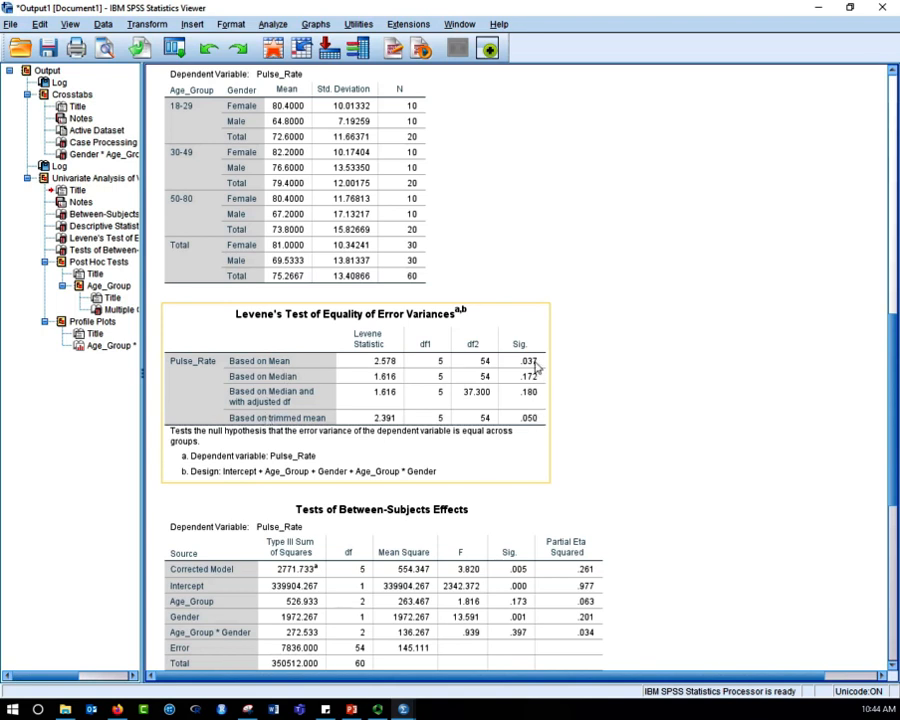
scroll(595, 375, down, 1)
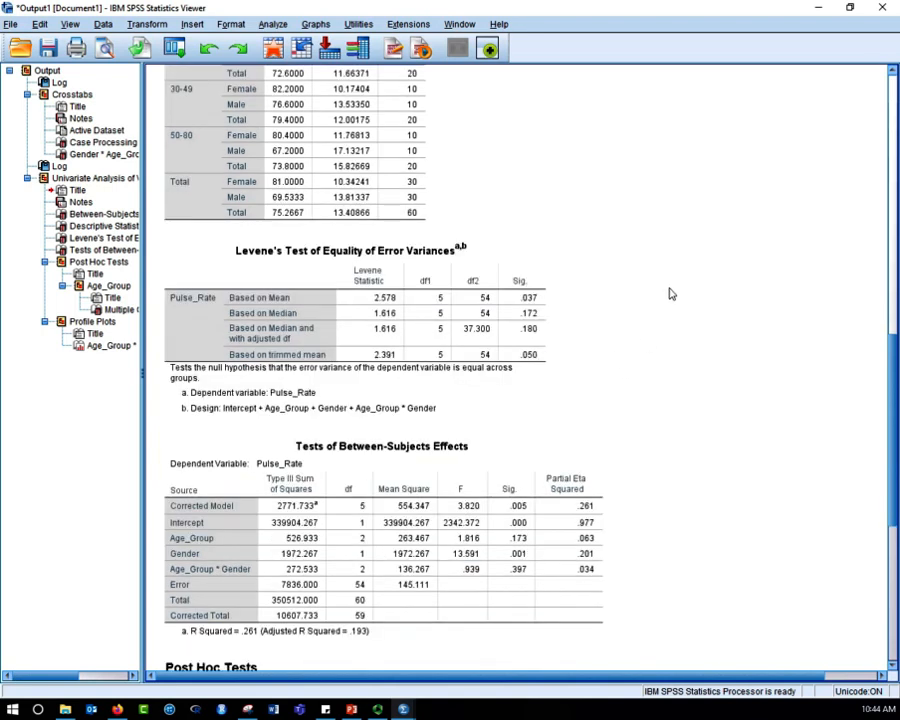
scroll(649, 293, down, 1)
scroll(650, 295, down, 1)
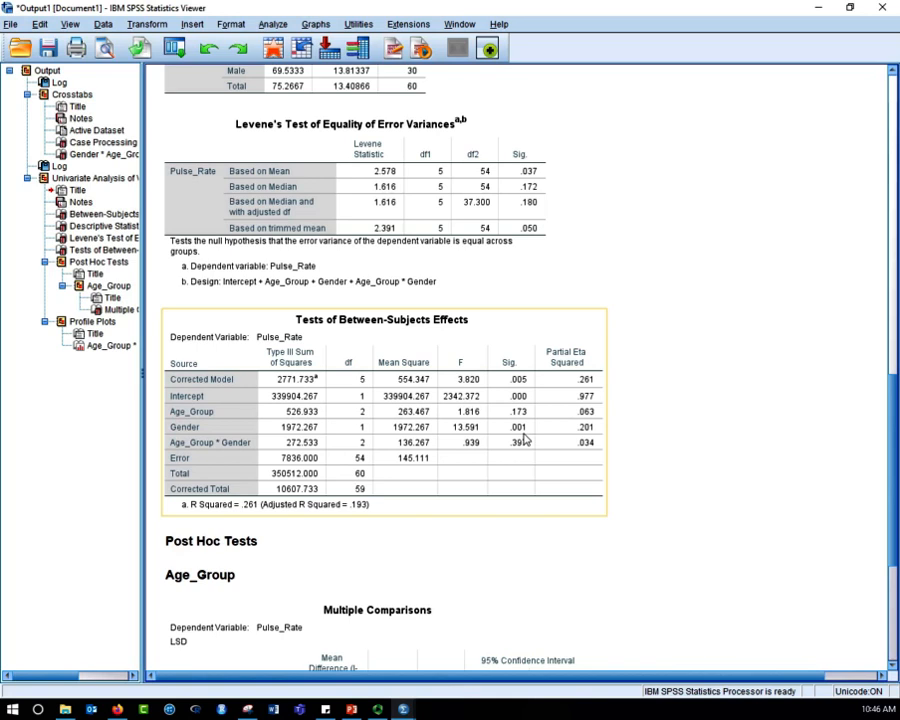
- Examine the Age_Group LSD multiple comparisons and the pulse rate profile plot, checking the plot against the Between-Subjects Effects table
scroll(660, 490, down, 5)
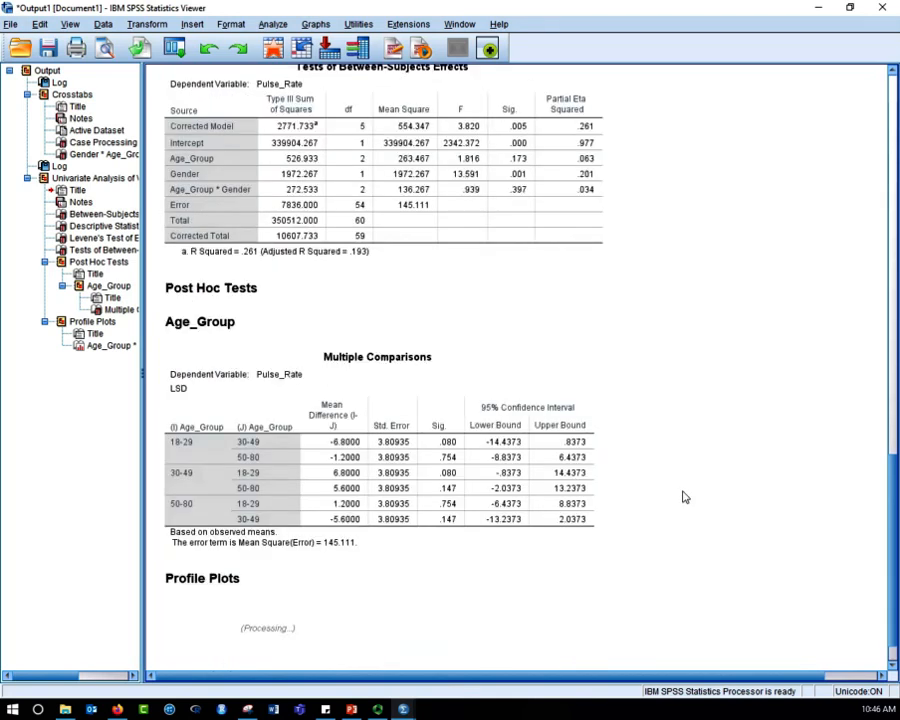
scroll(683, 494, down, 1)
click(480, 424)
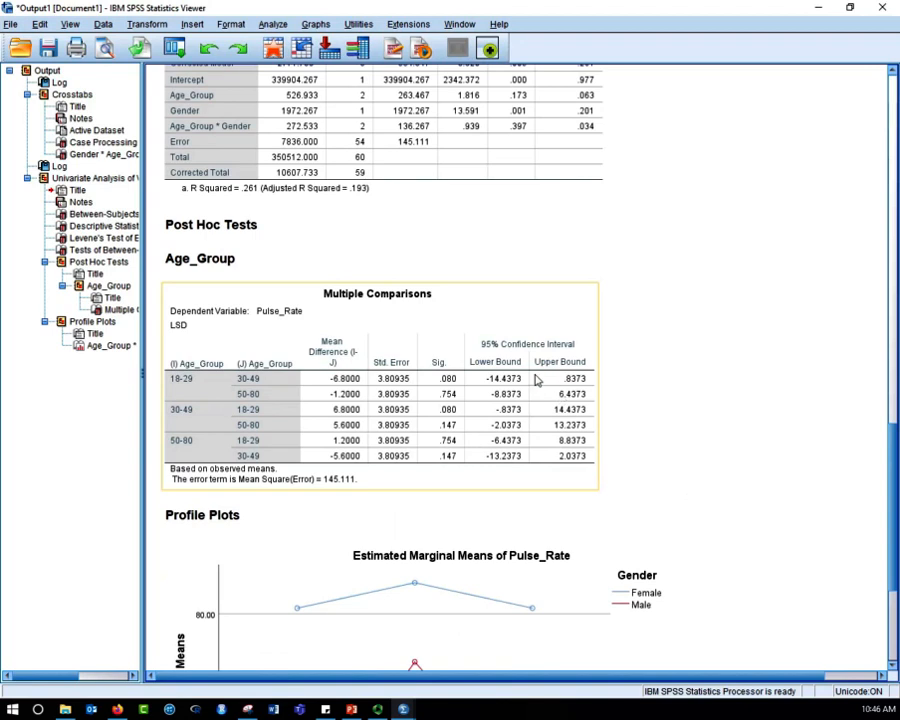
click(672, 377)
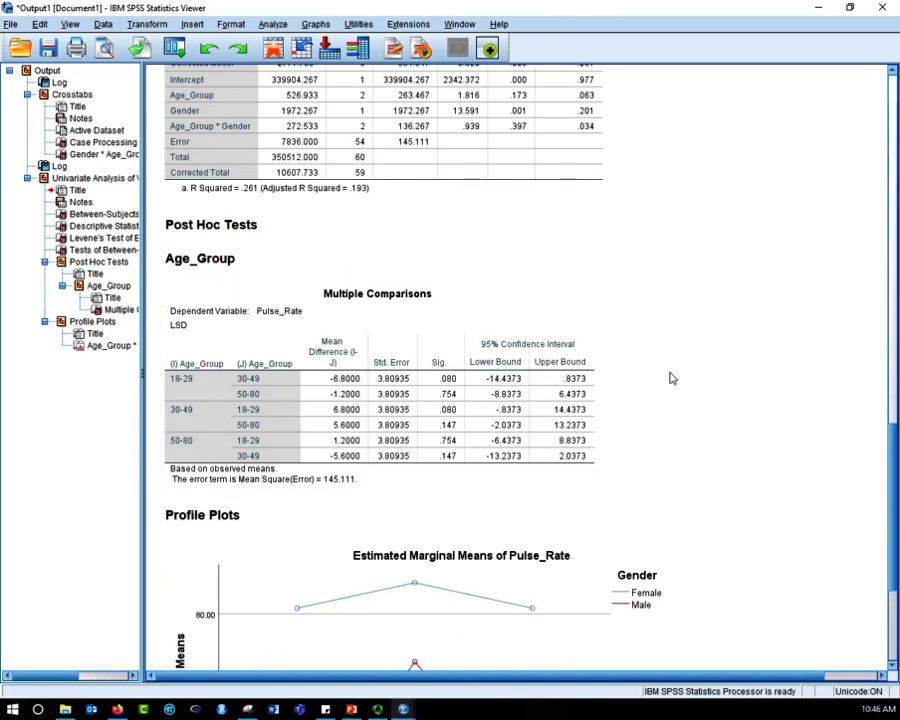
scroll(672, 377, down, 4)
click(672, 377)
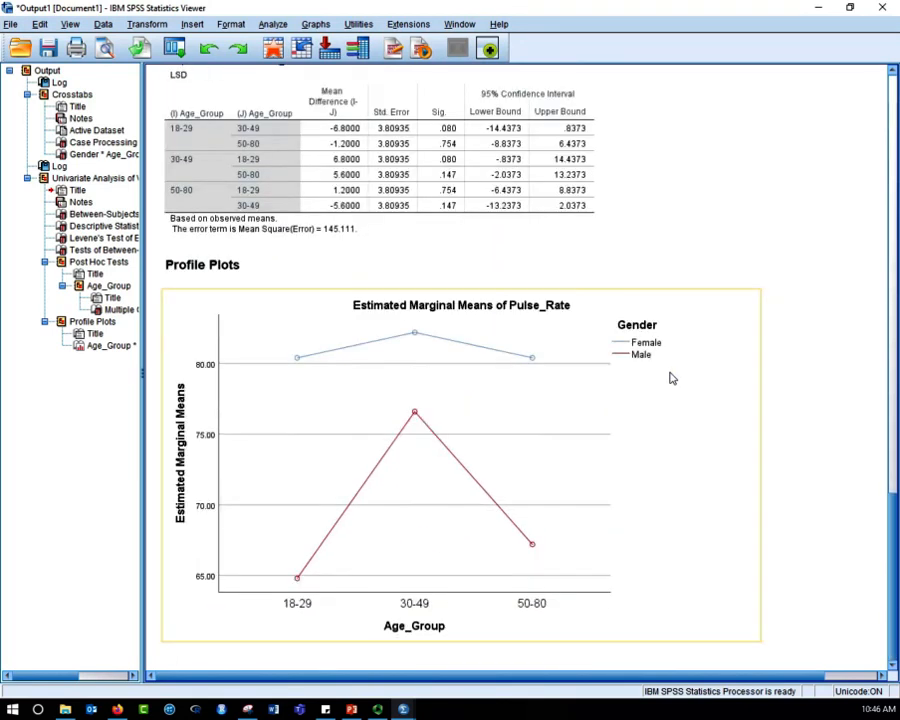
click(786, 352)
click(466, 278)
click(243, 342)
scroll(550, 522, up, 6)
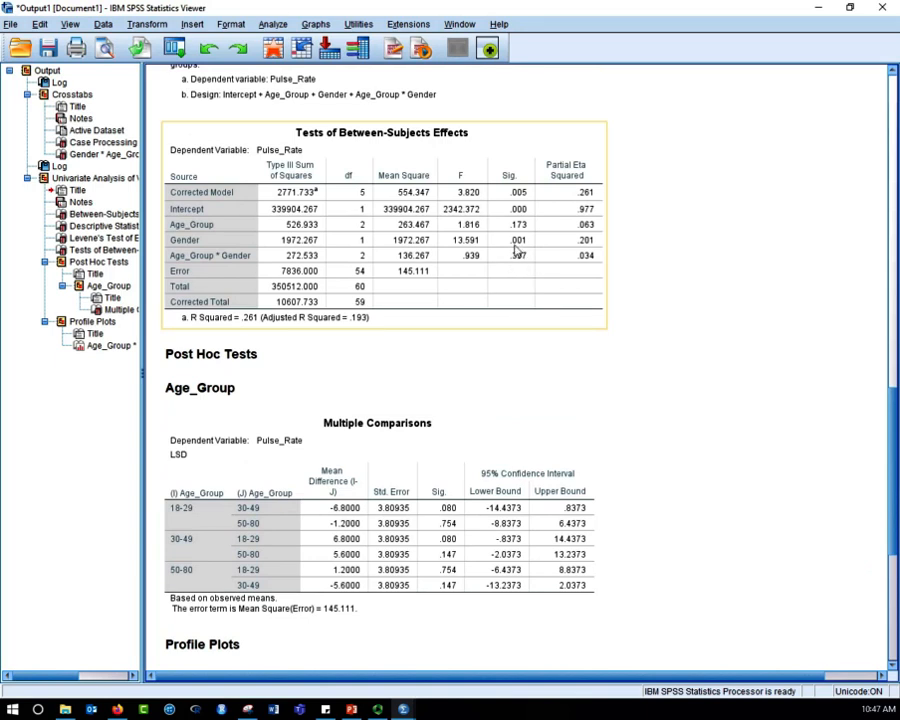
scroll(676, 354, down, 6)
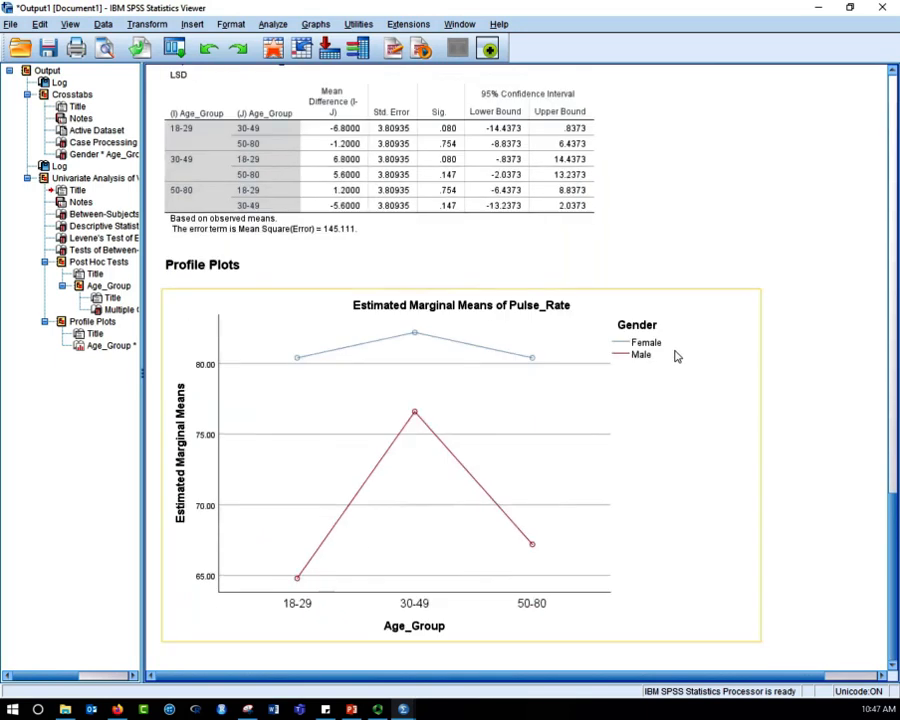